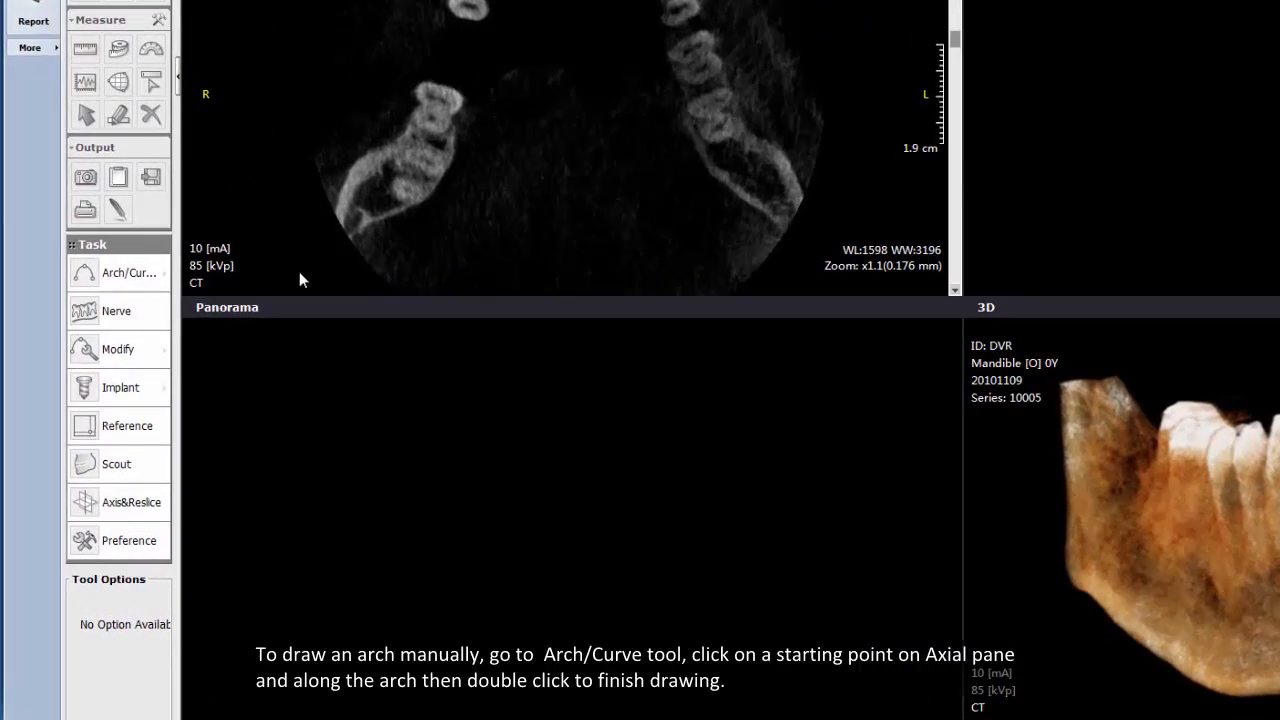
Step: Draw a dental arch manually on the axial slice with the Arch/Curve tool, picking points along the teeth from right to left
left_click(165, 273)
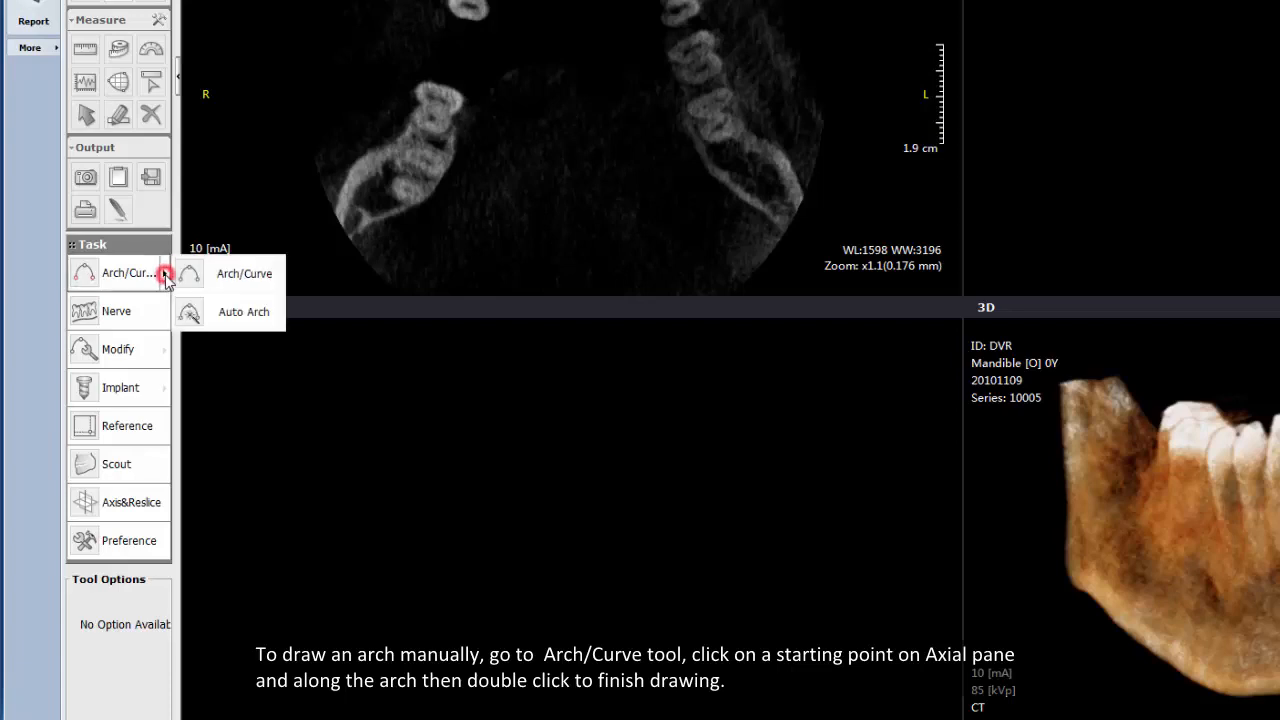
left_click(222, 274)
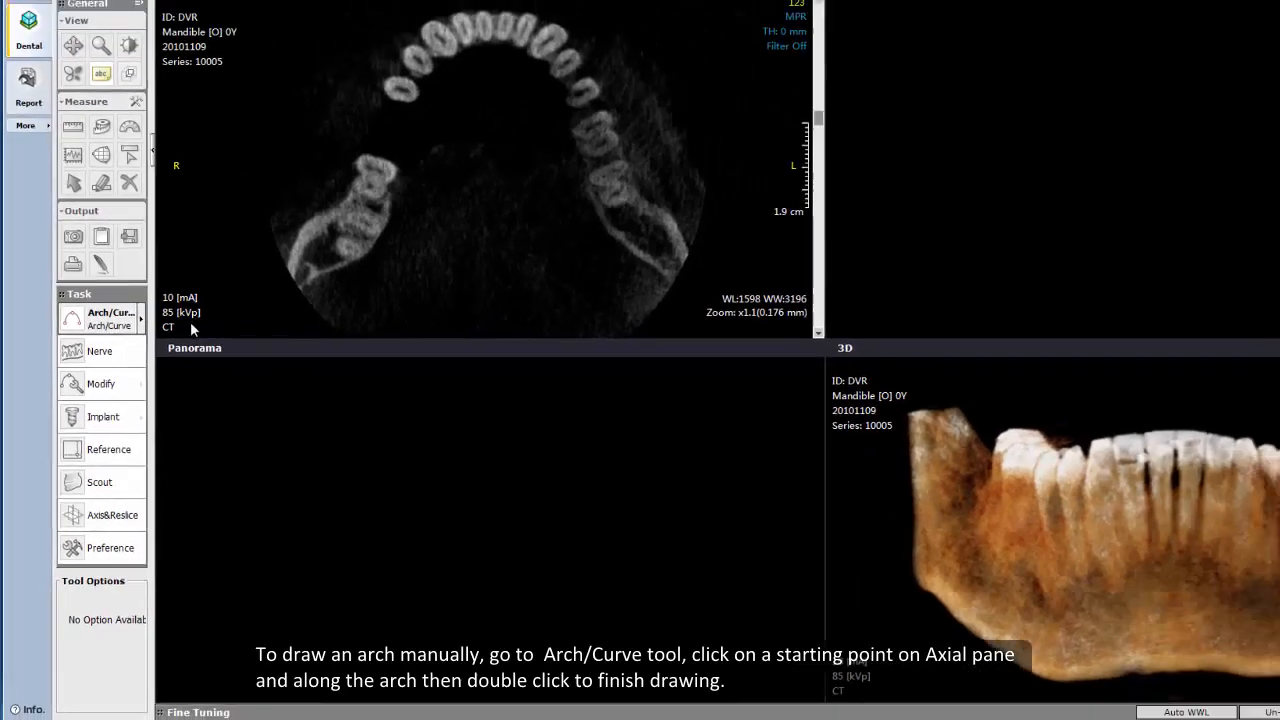
left_click(339, 236)
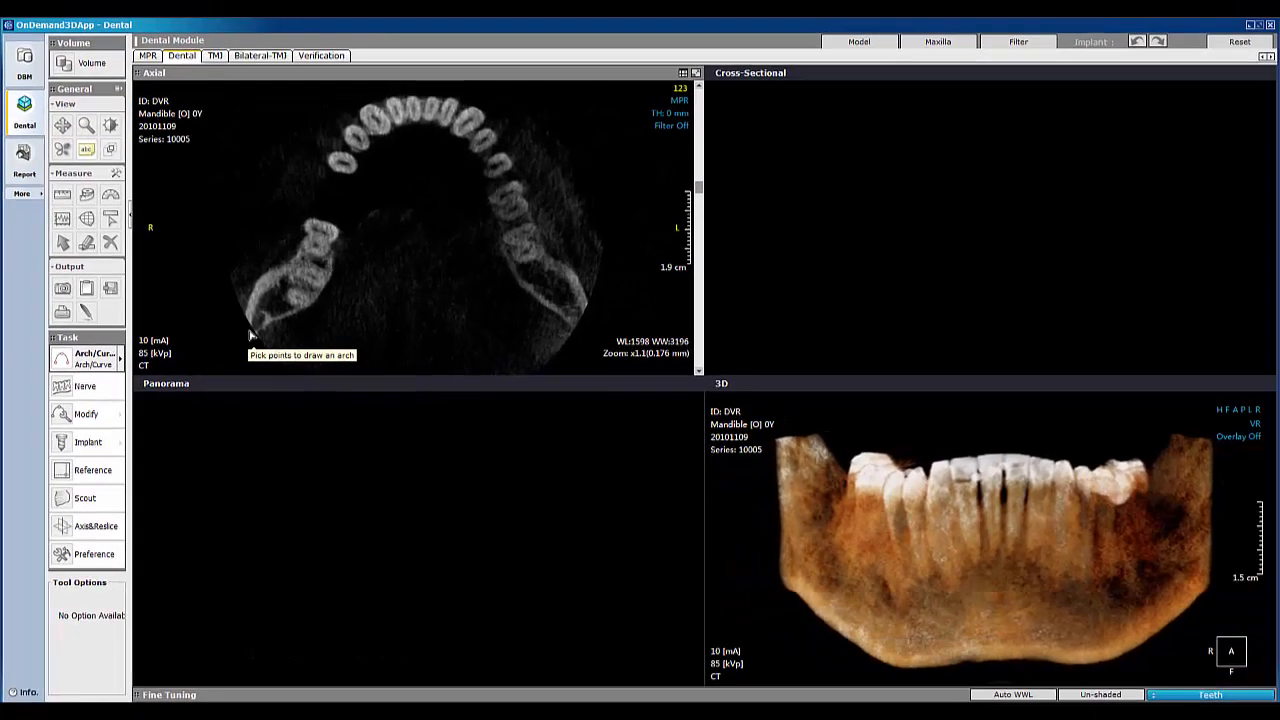
left_click(420, 108)
left_click(488, 148)
double_click(581, 321)
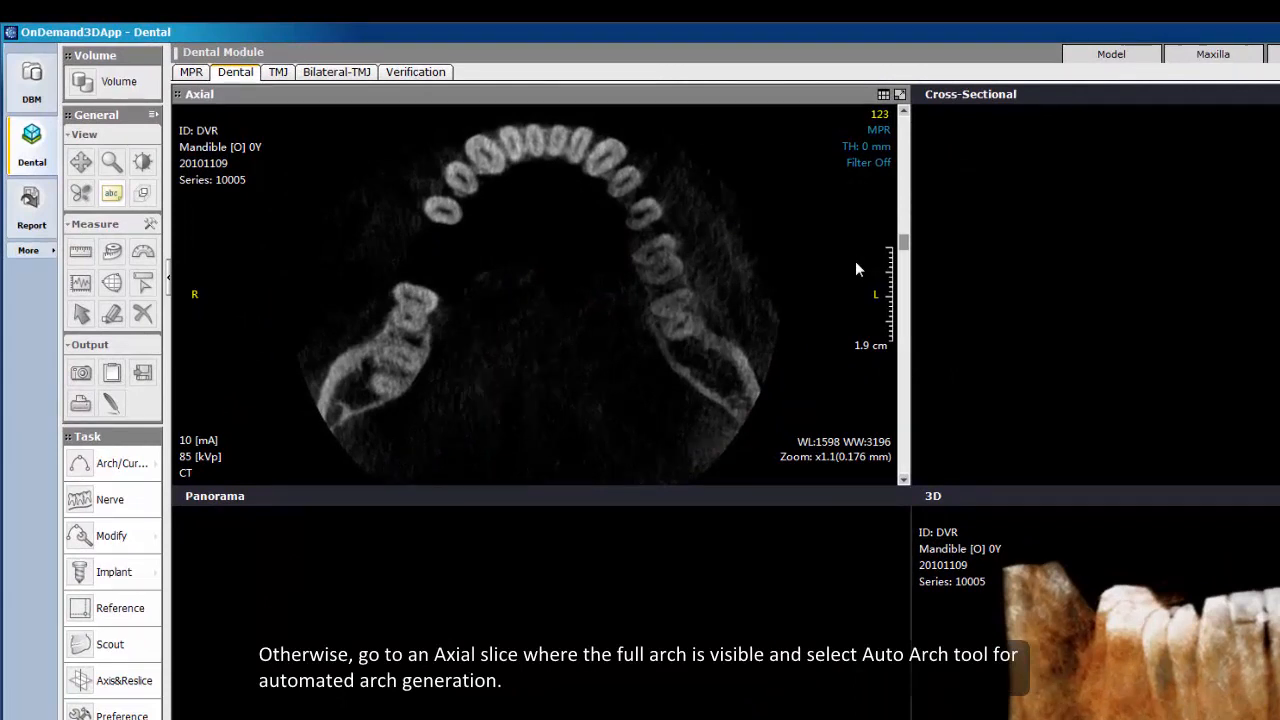
Step: Move to an axial slice showing the full arch and generate the arch automatically with Auto Arch
left_click_drag(905, 248, 903, 236)
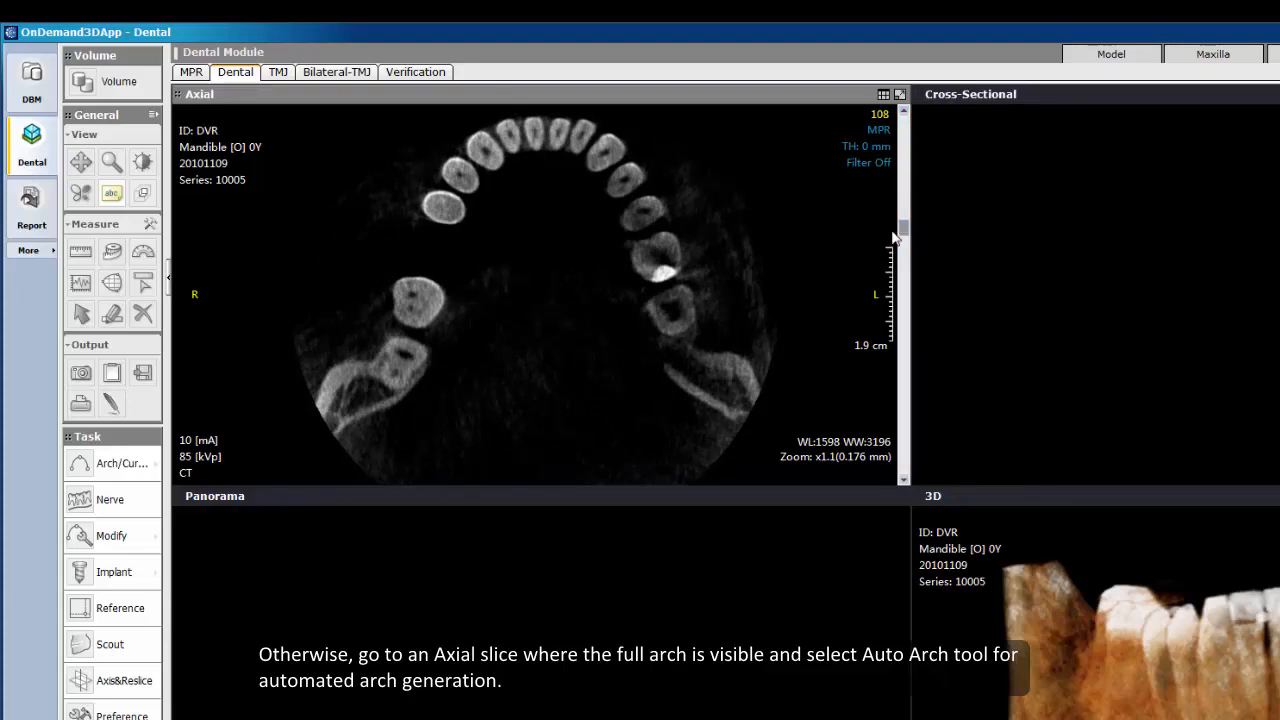
left_click(156, 464)
left_click(232, 502)
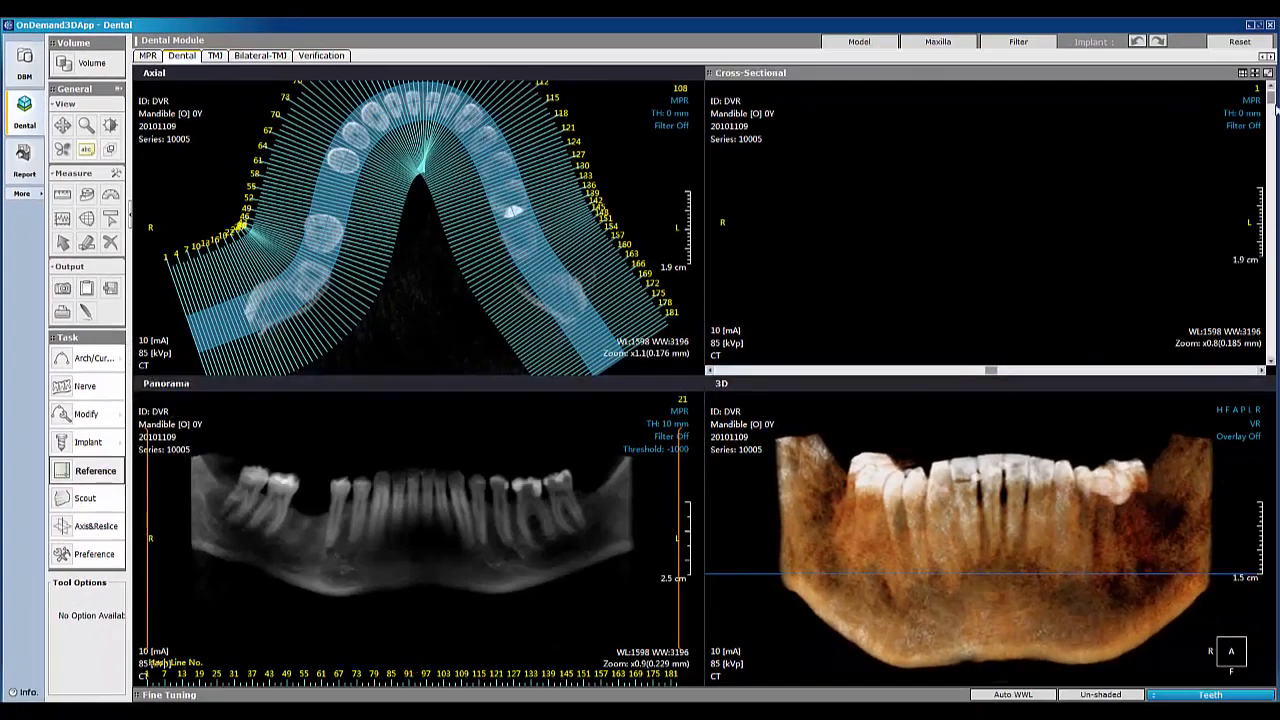
Step: Start tracing the left mandibular nerve canal with the Nerve tool, picking its centre on successive cross-sectional slices
left_click_drag(1271, 103, 1270, 158)
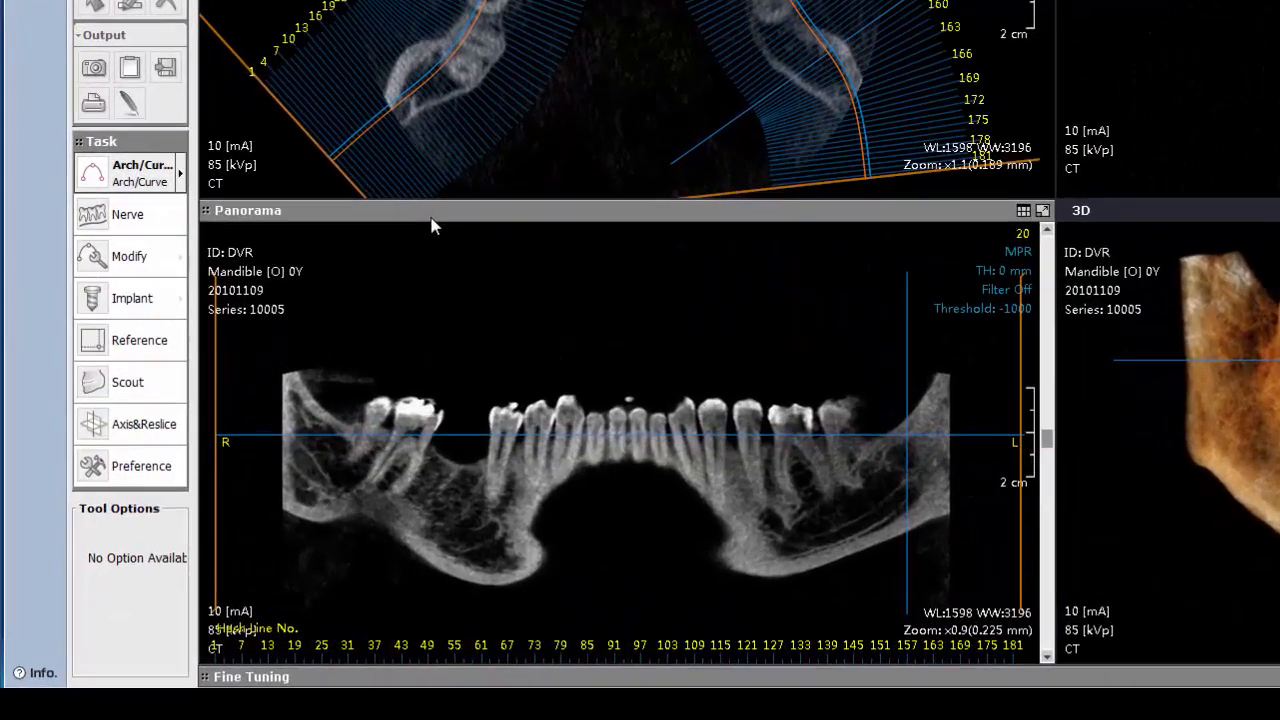
left_click(130, 216)
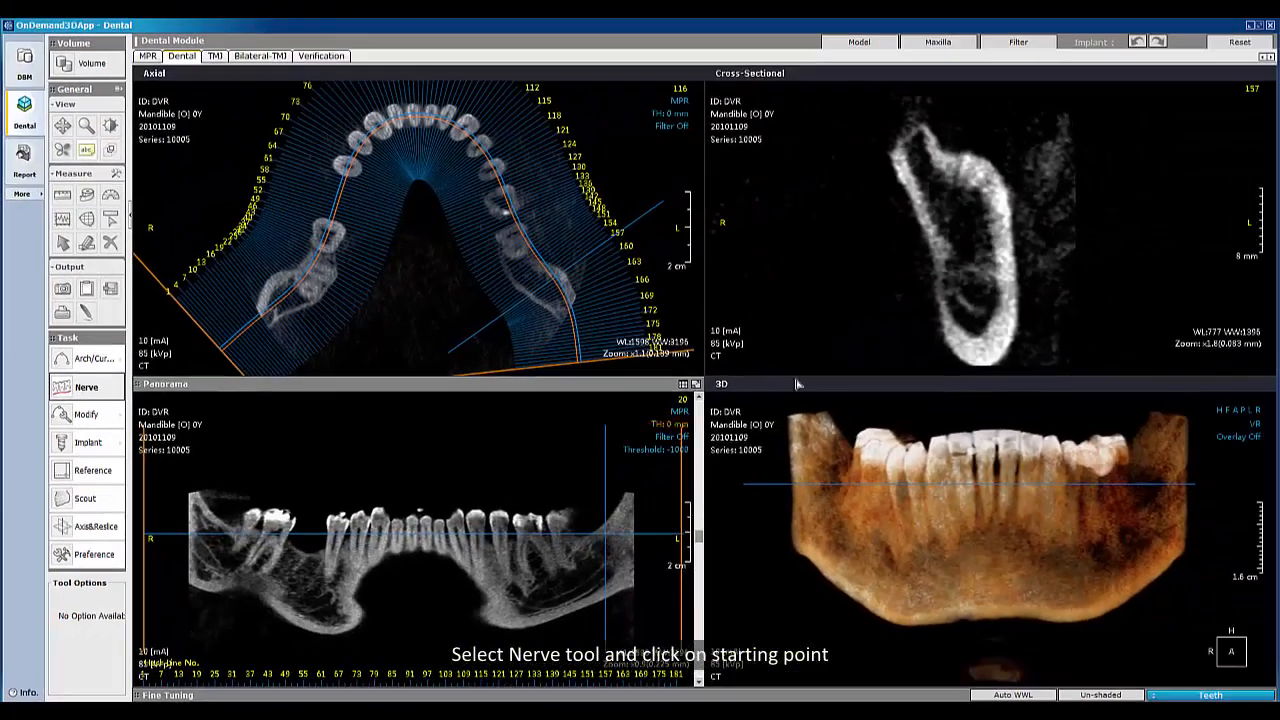
left_click(979, 297)
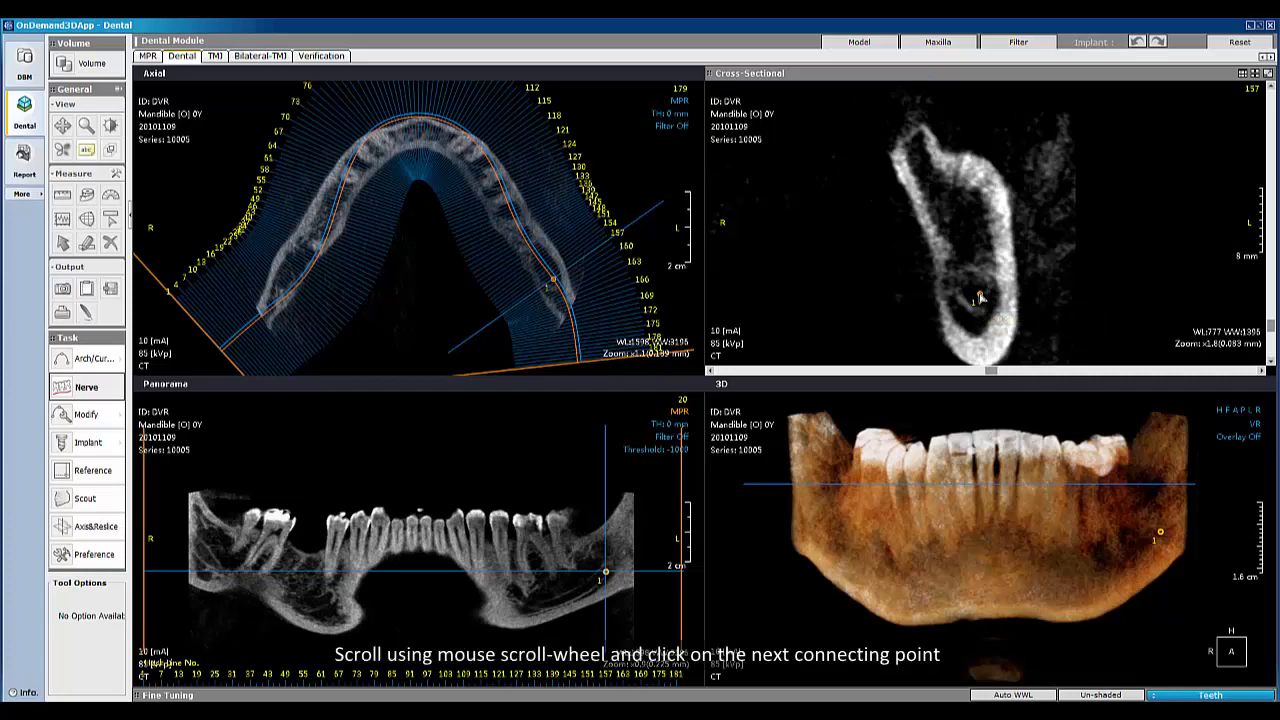
scroll(980, 297, "down", 1)
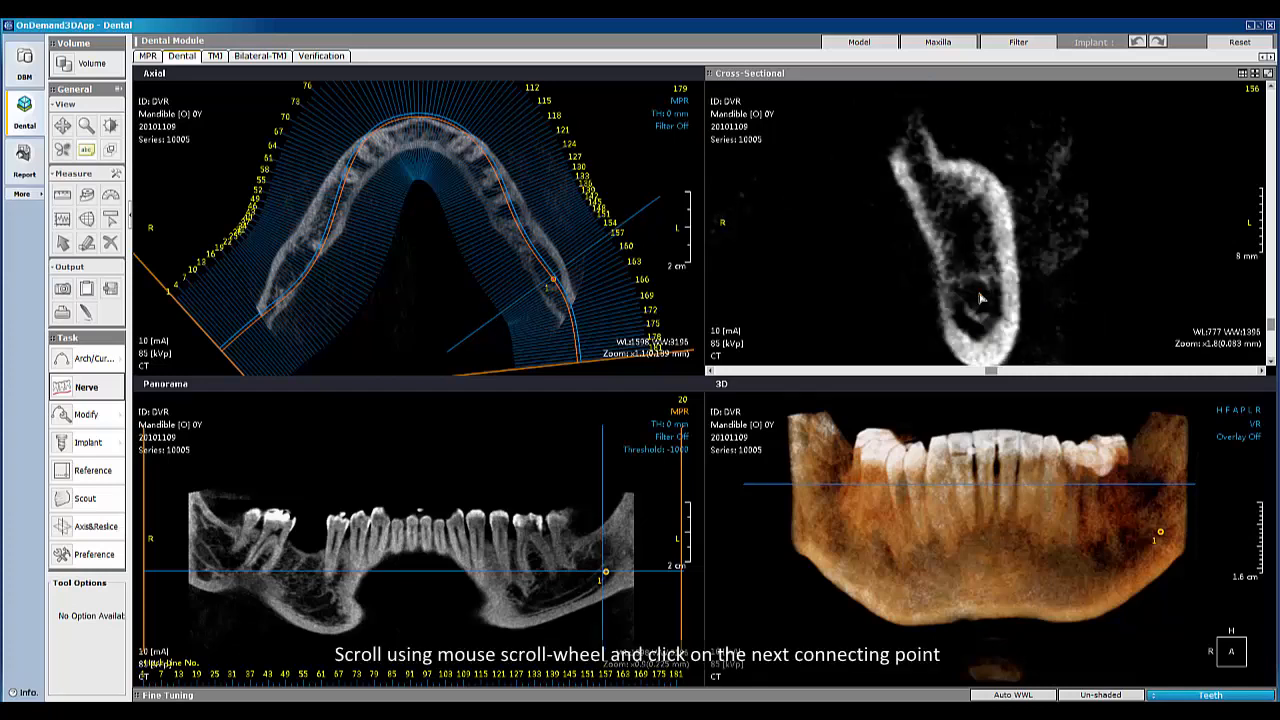
scroll(980, 305, "down", 1)
left_click(979, 311)
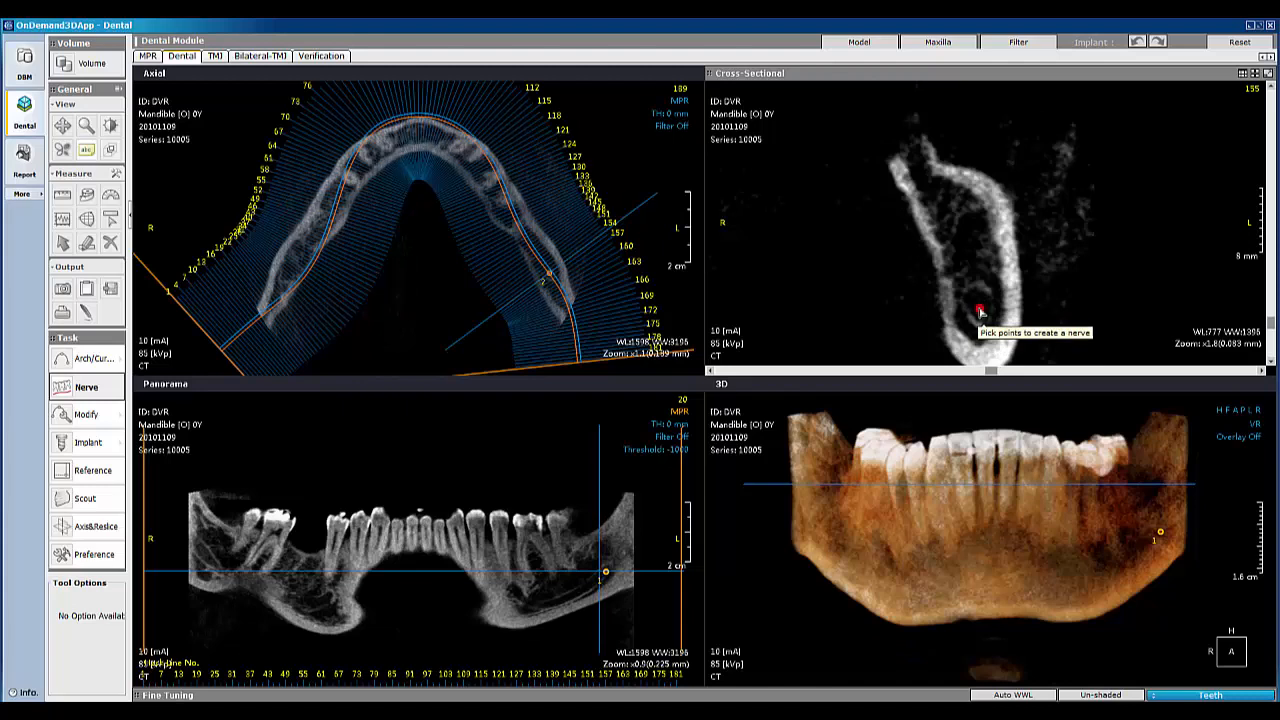
scroll(979, 313, "down", 2)
left_click(983, 320)
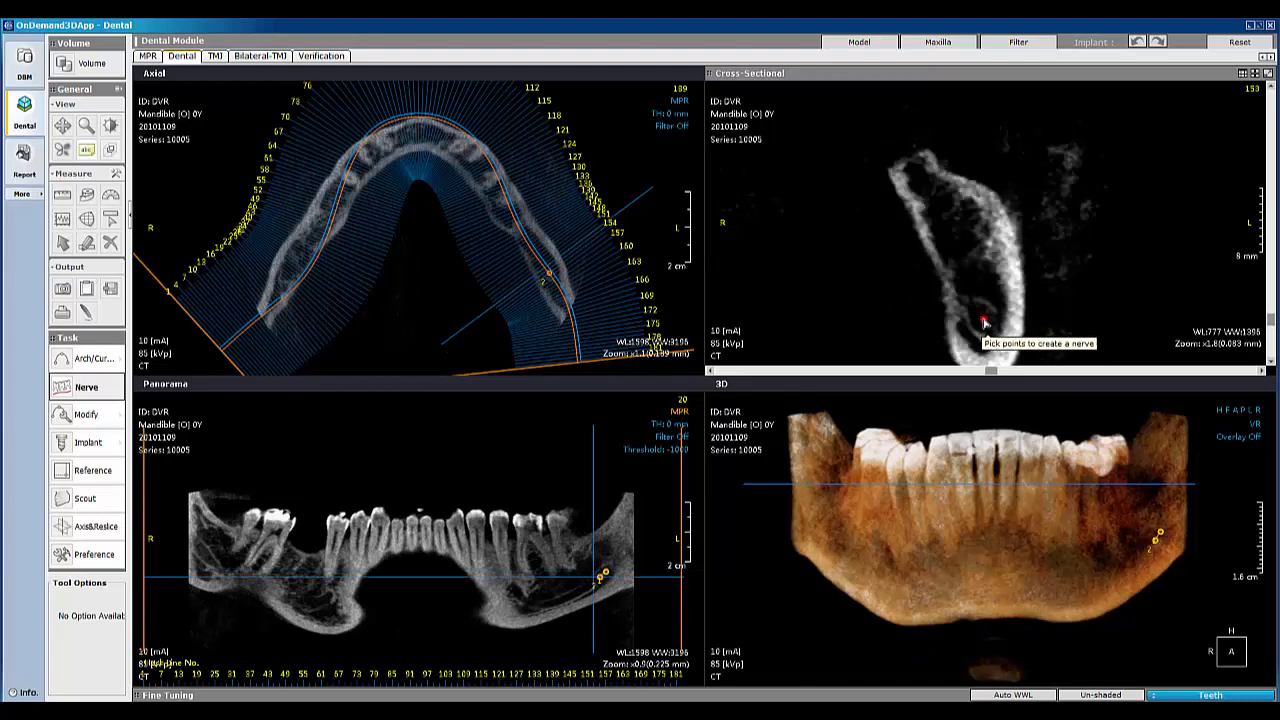
scroll(1018, 298, "down", 1)
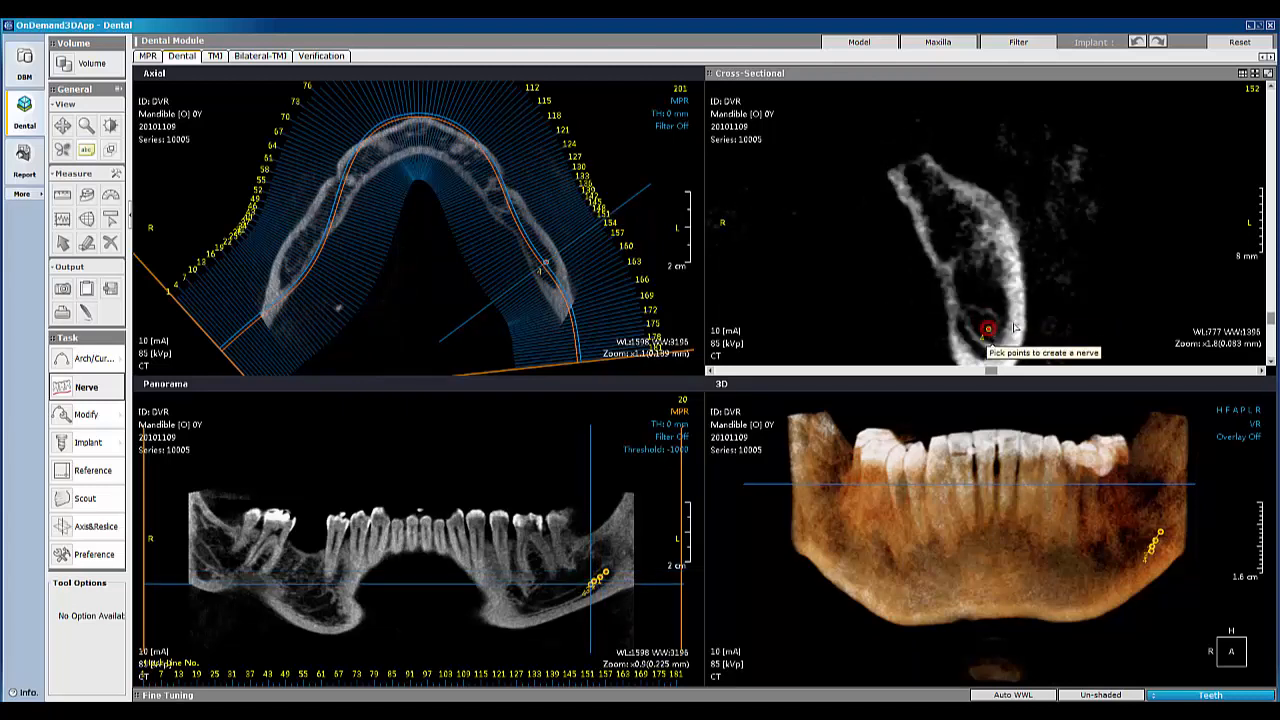
scroll(1029, 322, "down", 2)
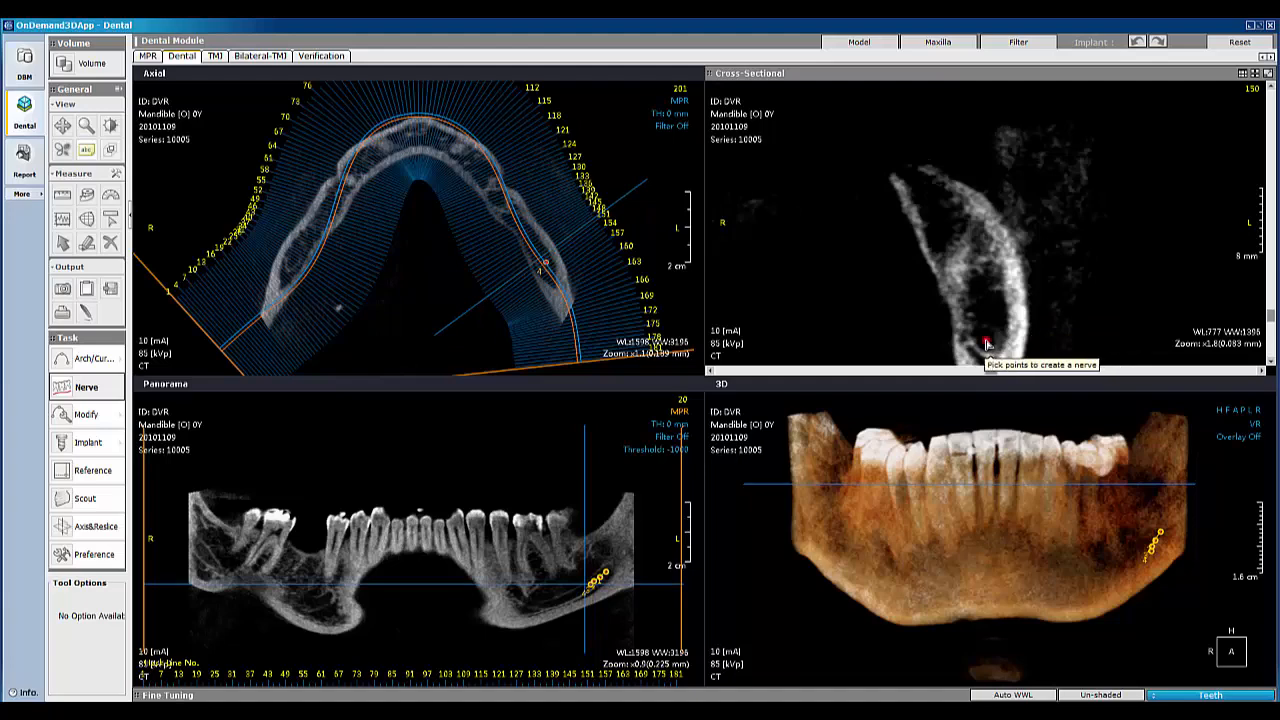
left_click(986, 341)
Step: Continue picking the canal centre on further cross-sectional slices and finish the nerve path
scroll(1020, 342, "down", 3)
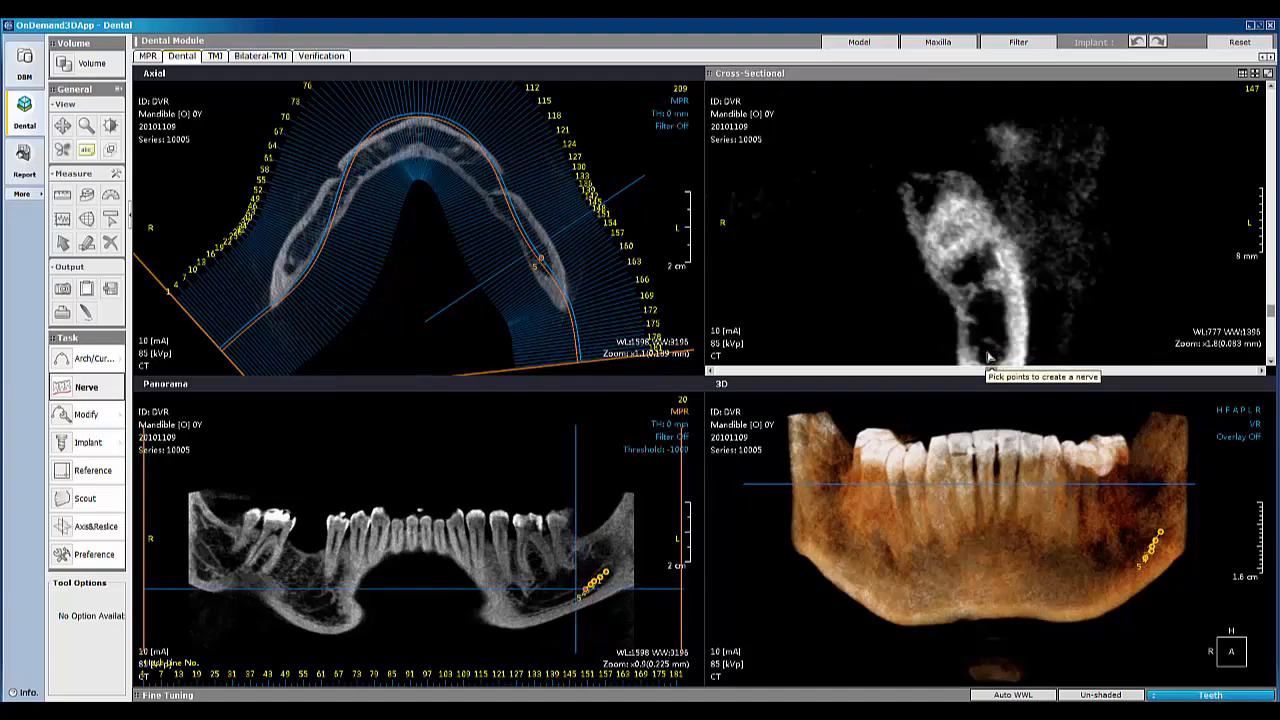
left_click(987, 355)
scroll(993, 359, "down", 1)
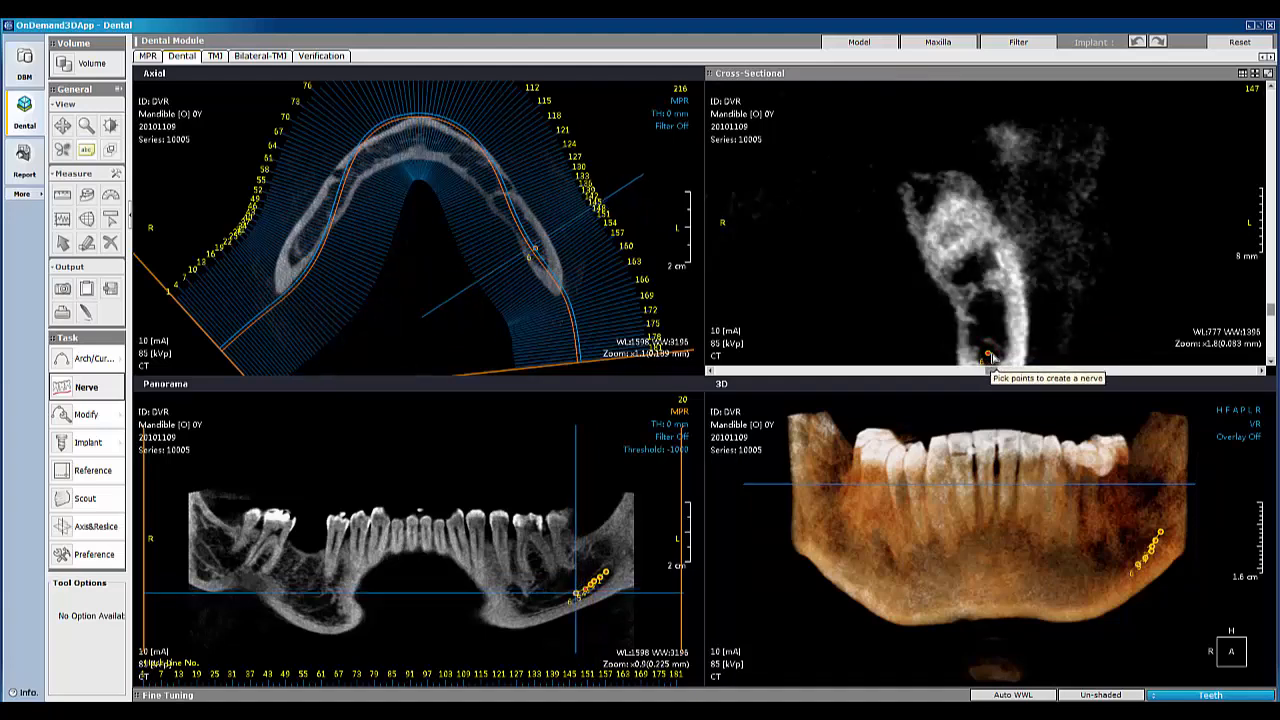
left_click(994, 356)
scroll(1005, 298, "down", 1)
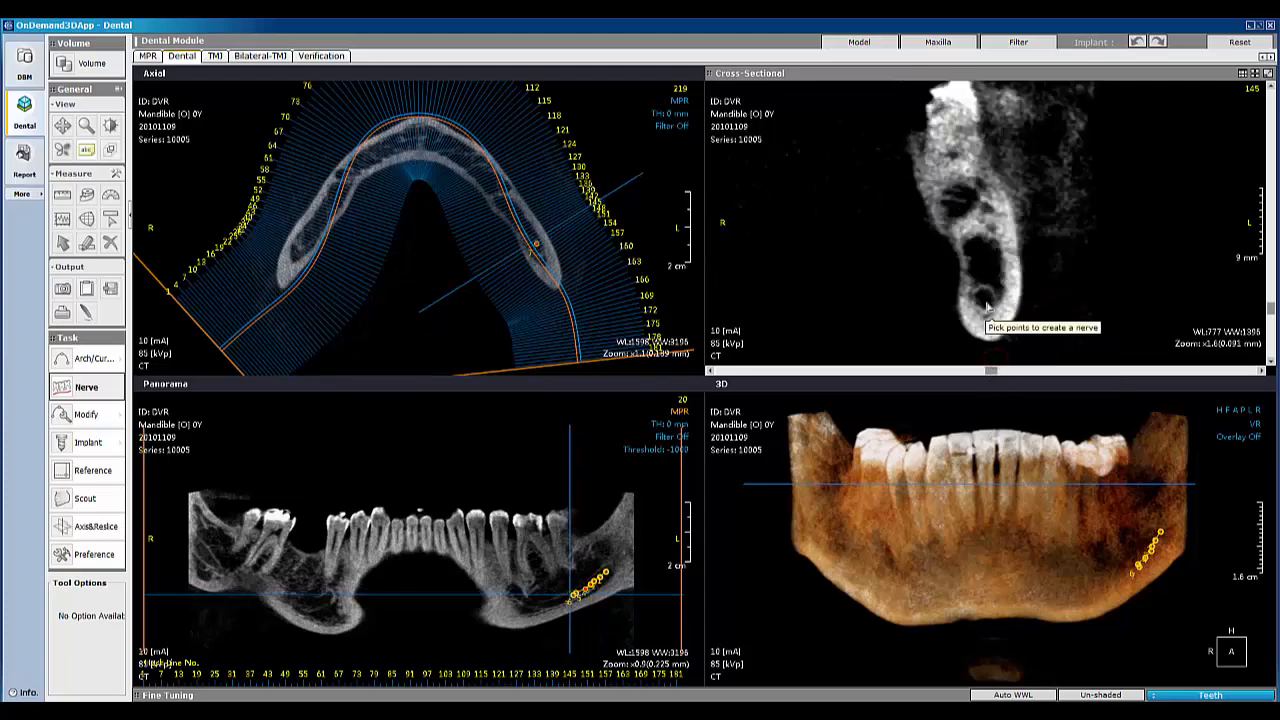
left_click(986, 300)
scroll(1010, 316, "down", 1)
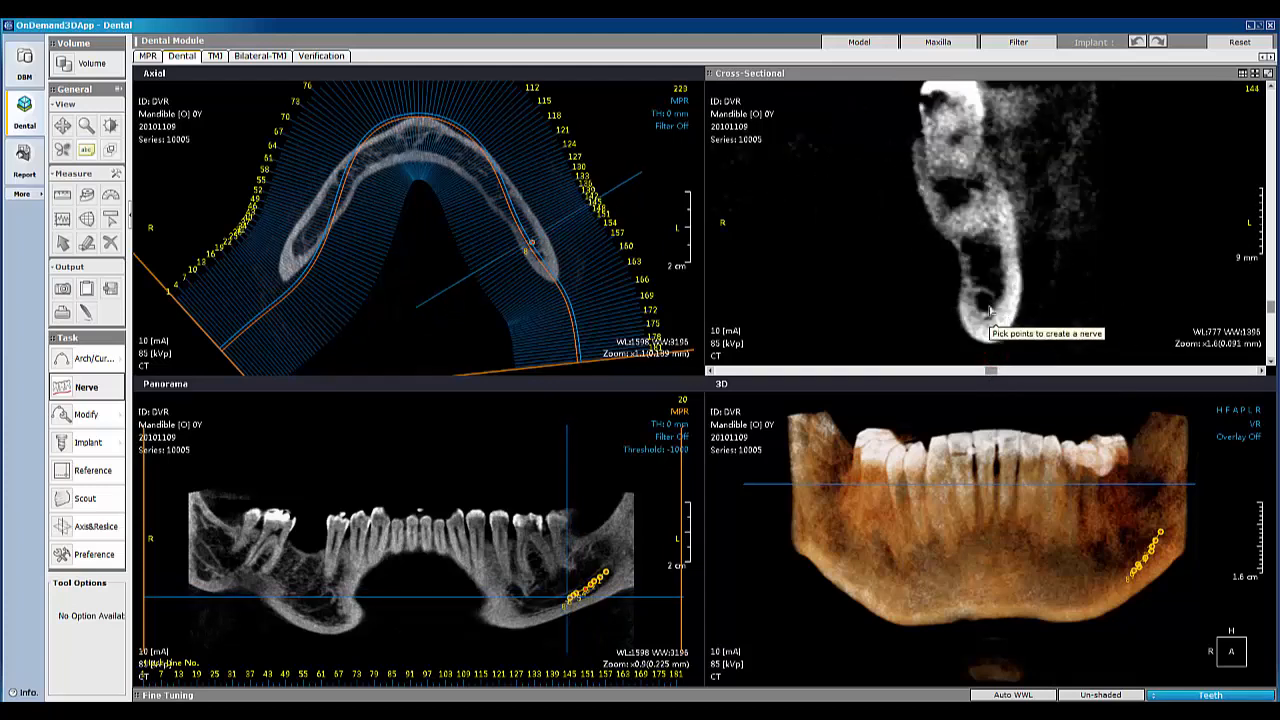
left_click(987, 310)
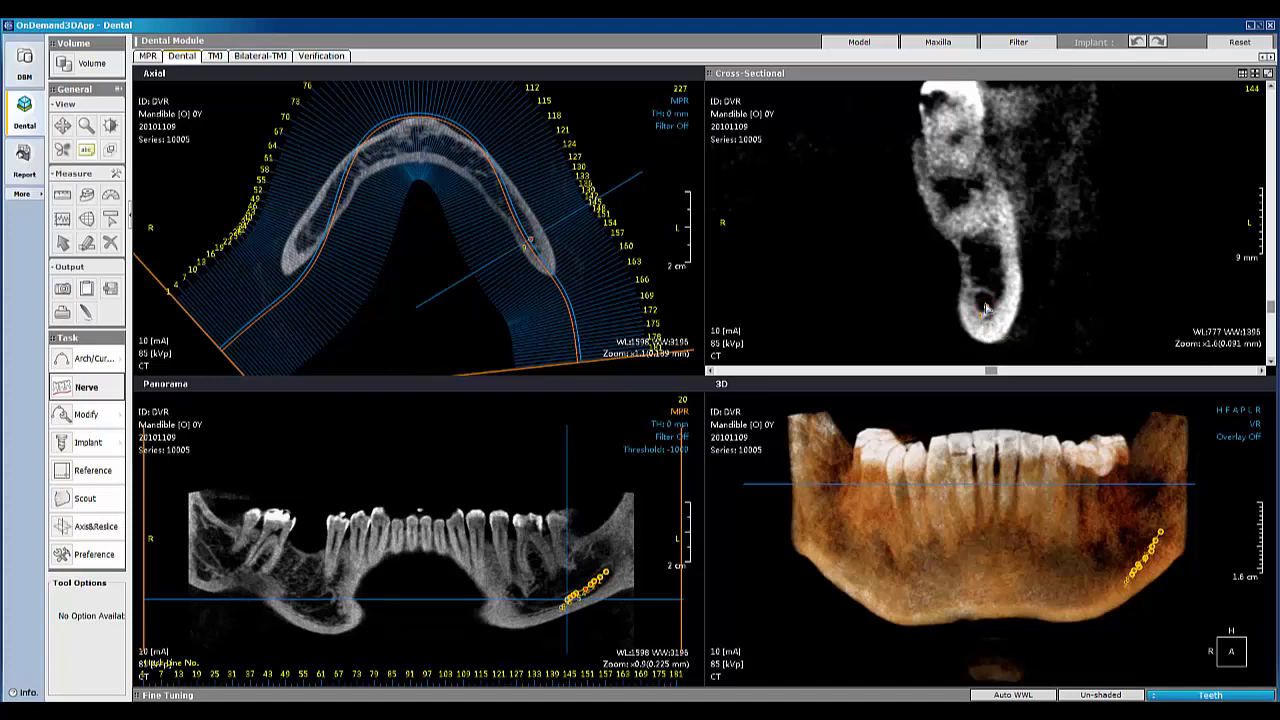
scroll(986, 312, "down", 1)
double_click(986, 311)
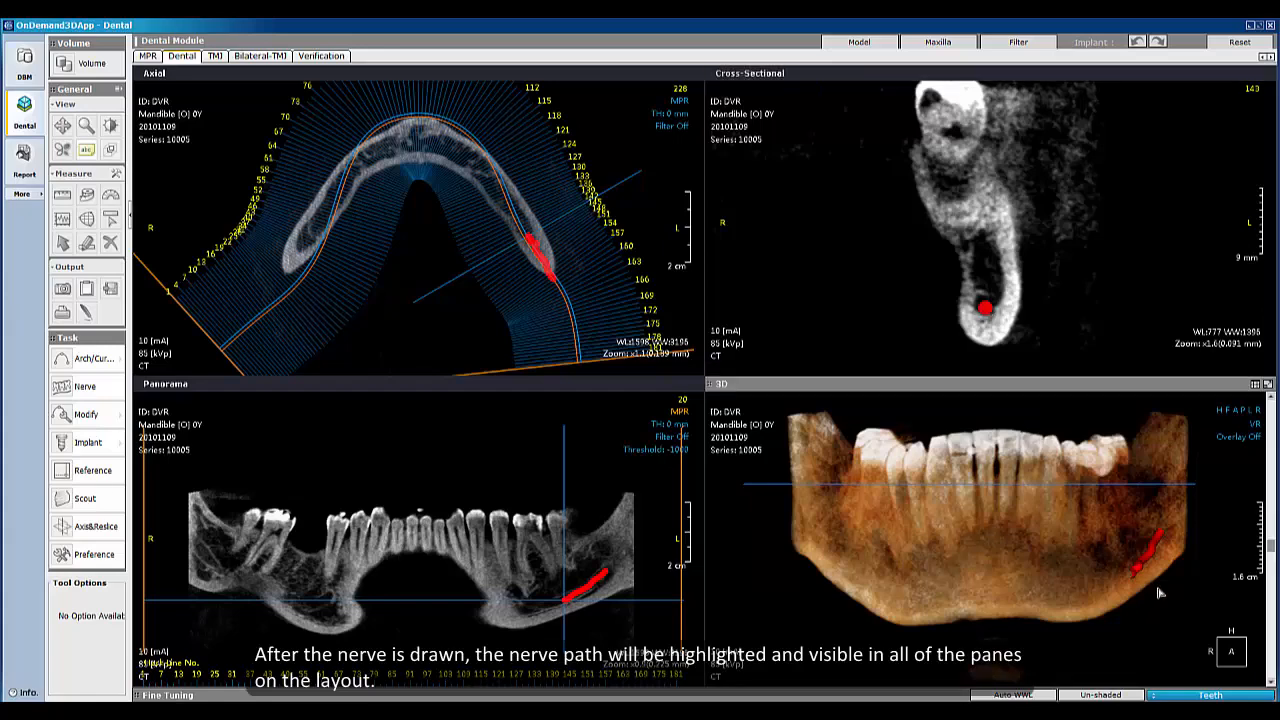
Step: Remove one nerve control point in the axial view with Modify Nerve and delete the whole nerve mark
left_click_drag(1139, 590, 1036, 592)
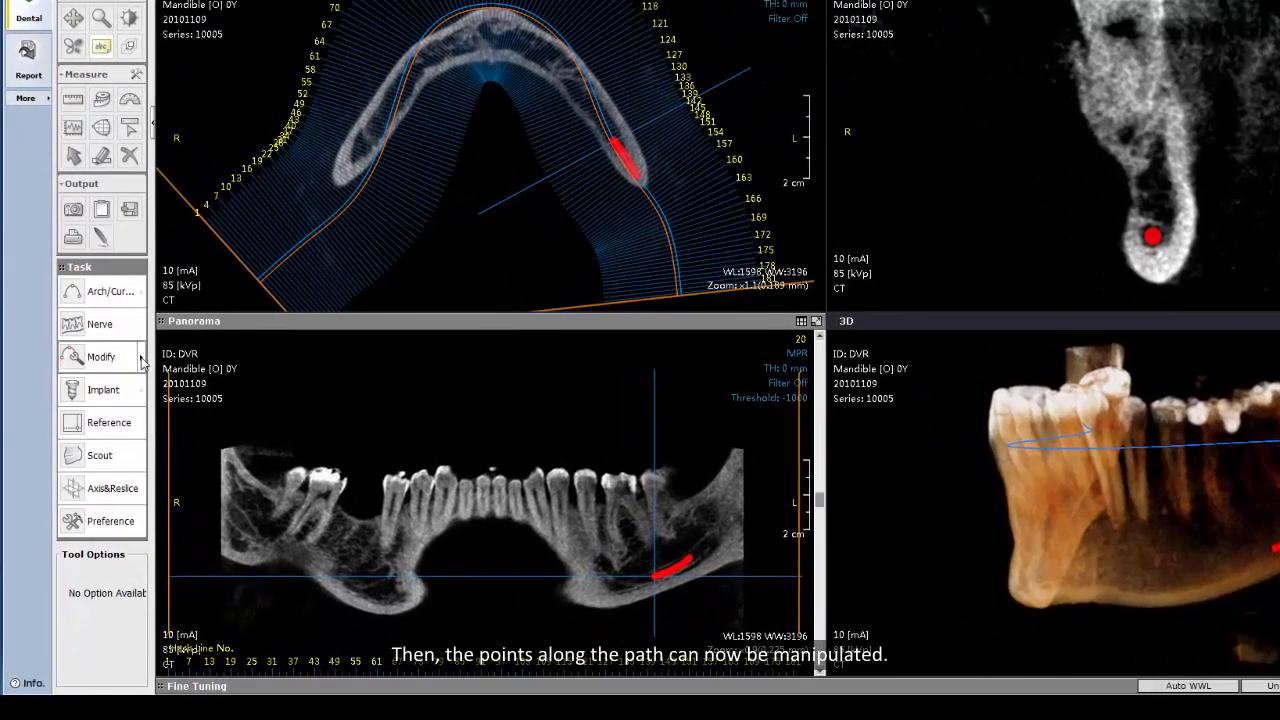
left_click(141, 361)
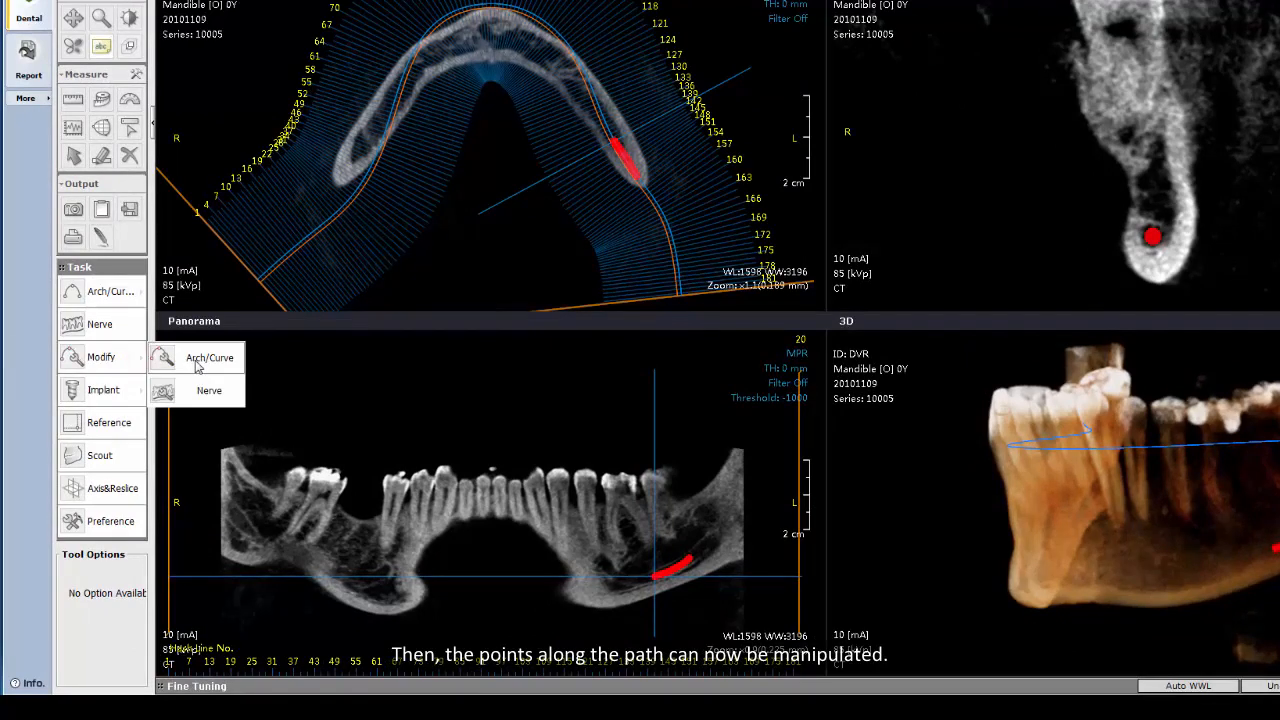
left_click(195, 395)
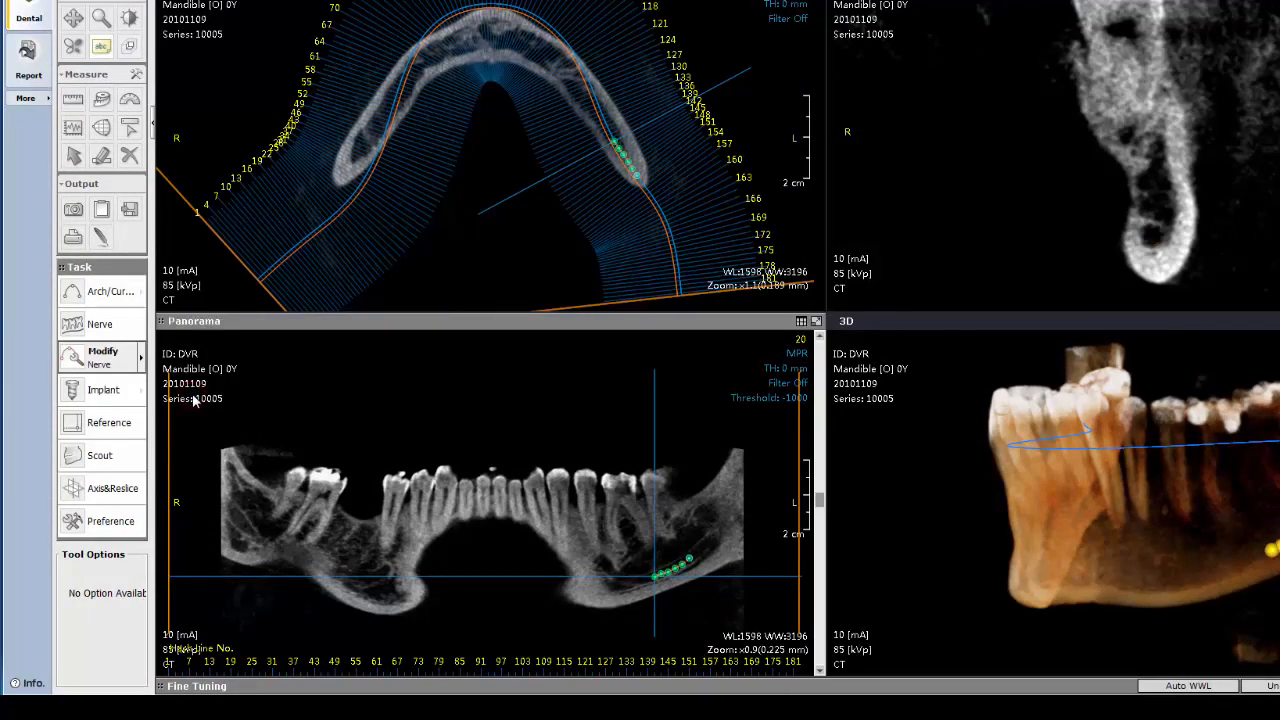
right_click(628, 166)
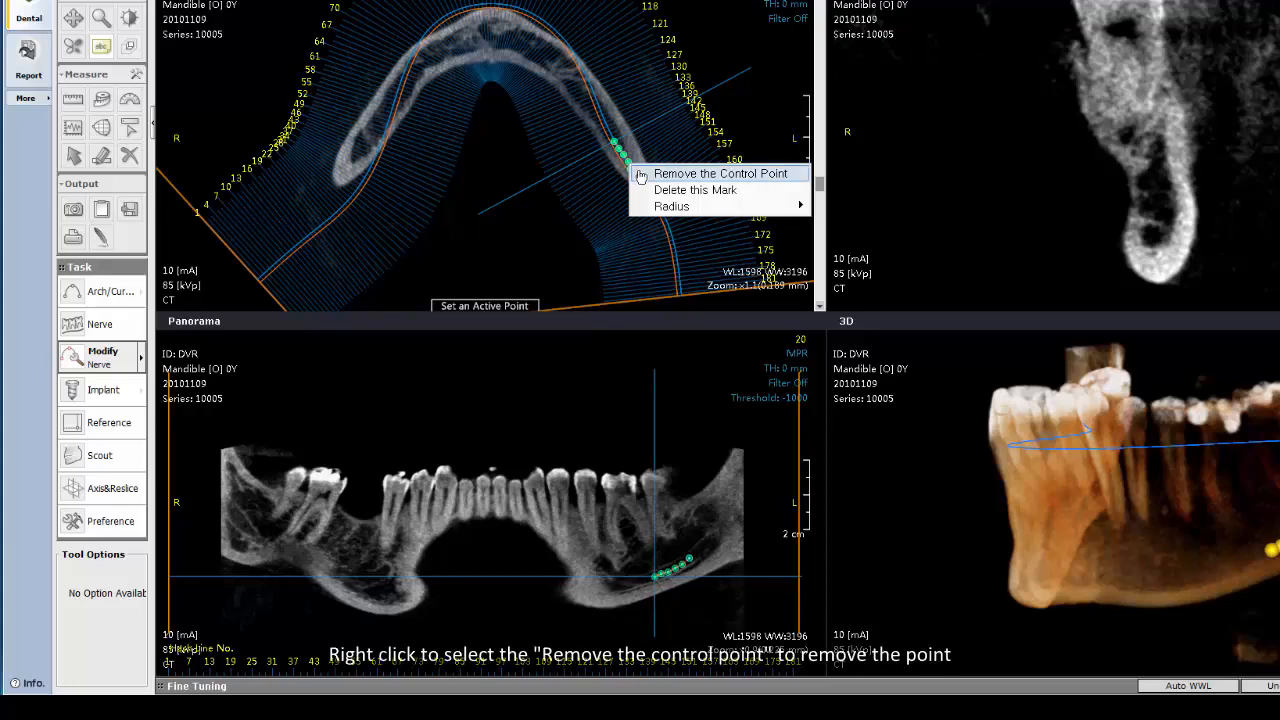
left_click(641, 174)
right_click(624, 161)
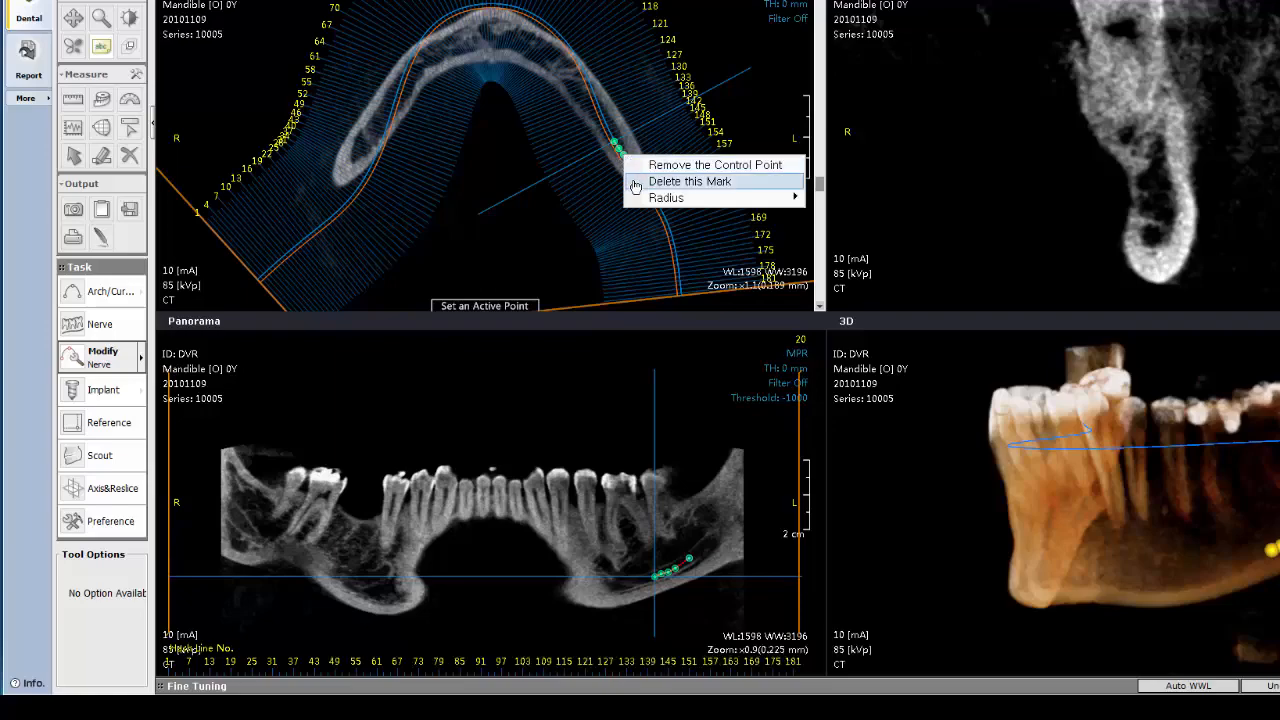
left_click(636, 181)
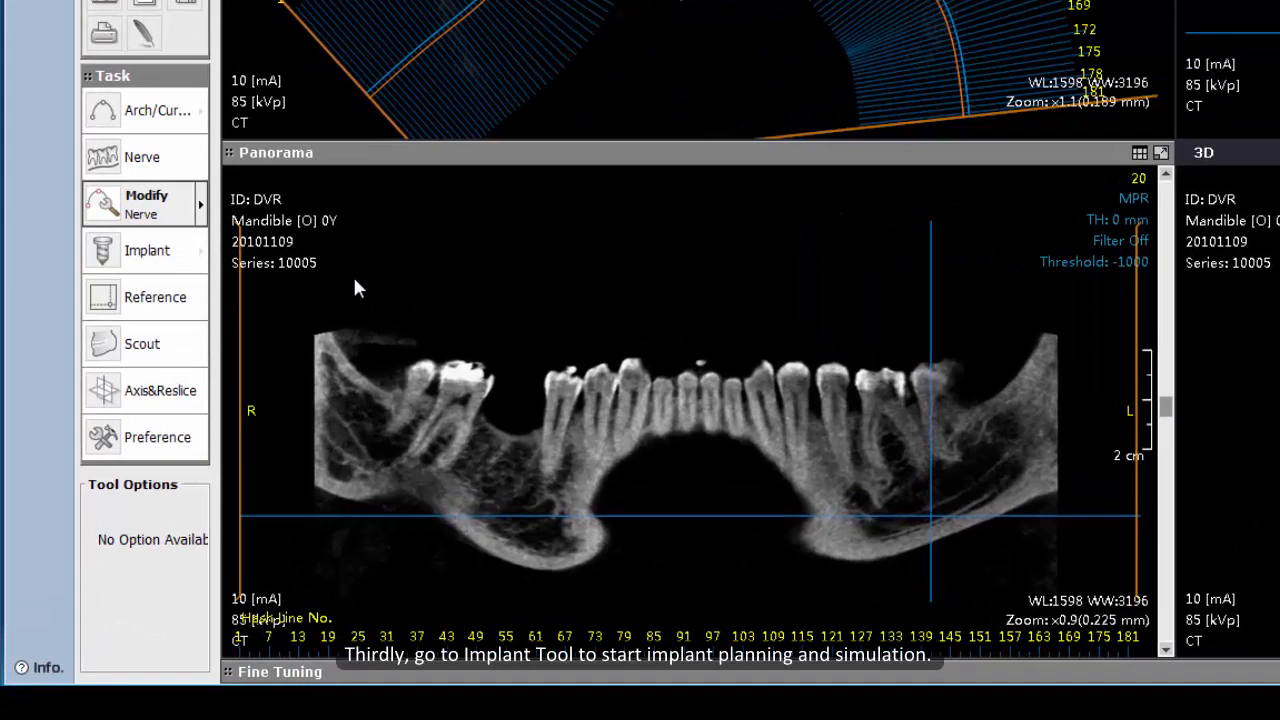
Step: Open Implant Pick & Place and choose the Osstem GS II RBM implant GS2W5015R01, 5.00 × 15.00
left_click(146, 233)
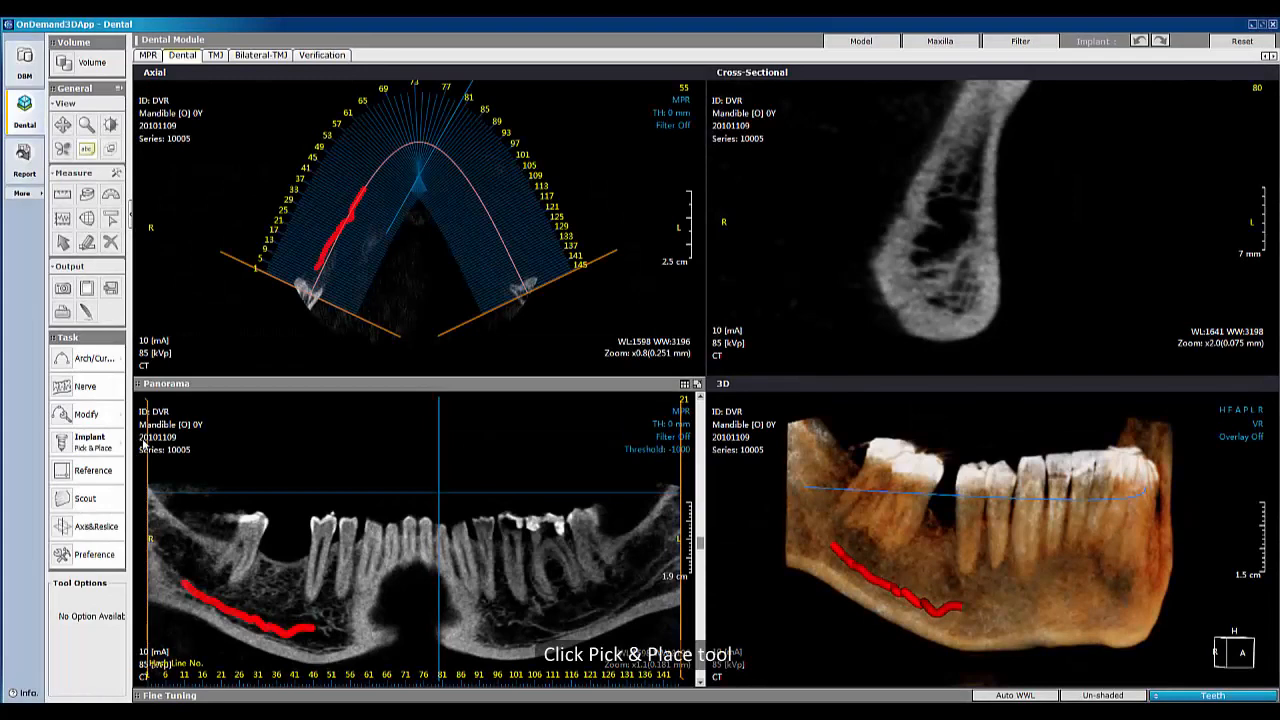
left_click(120, 443)
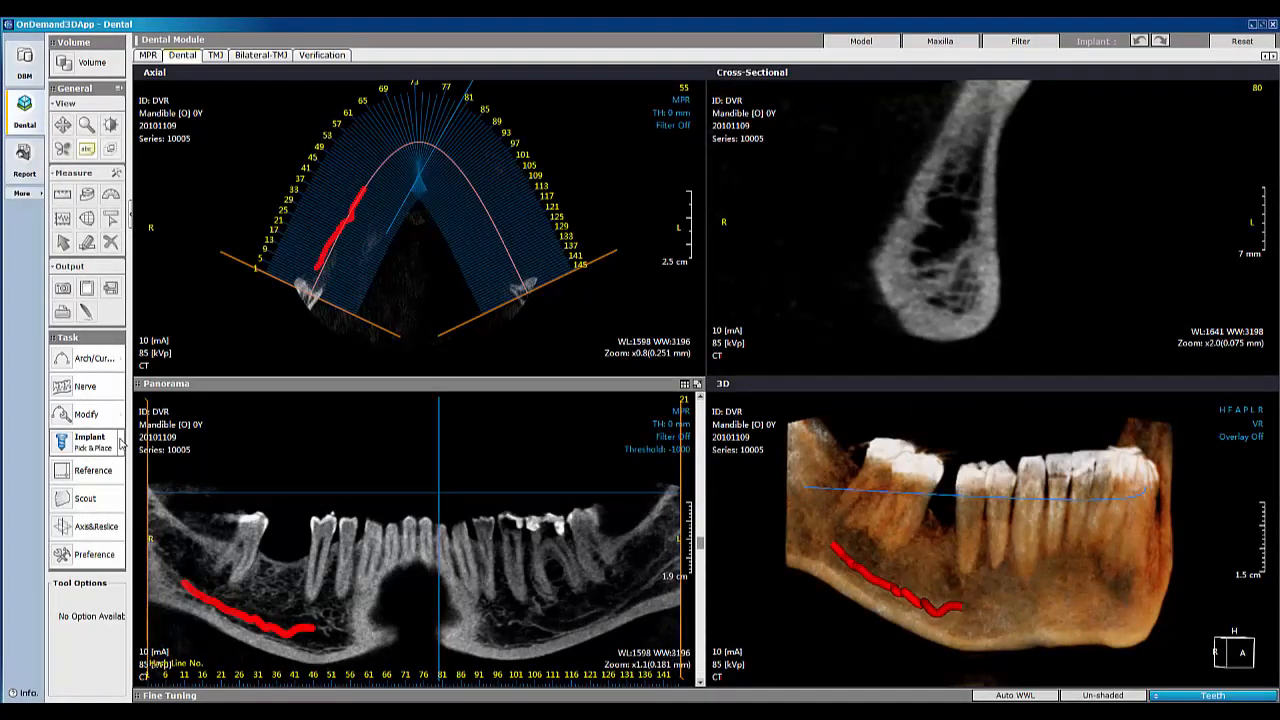
left_click(170, 450)
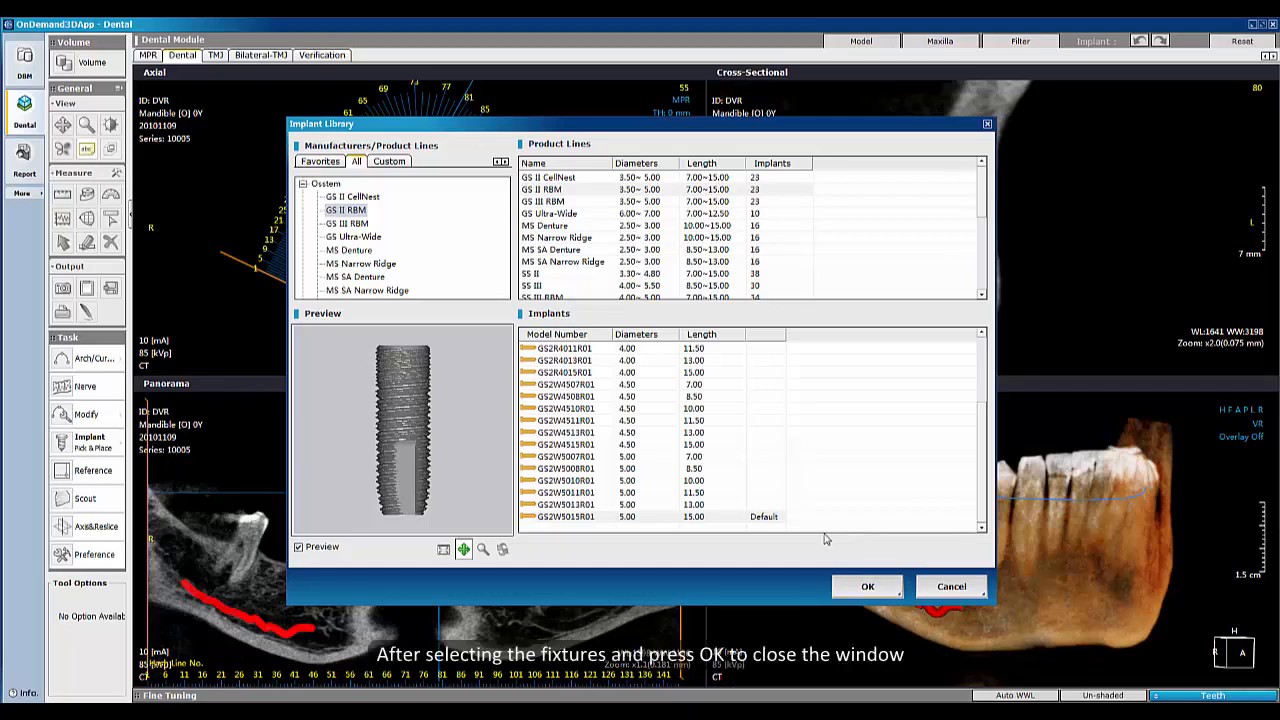
left_click(763, 517)
left_click(858, 587)
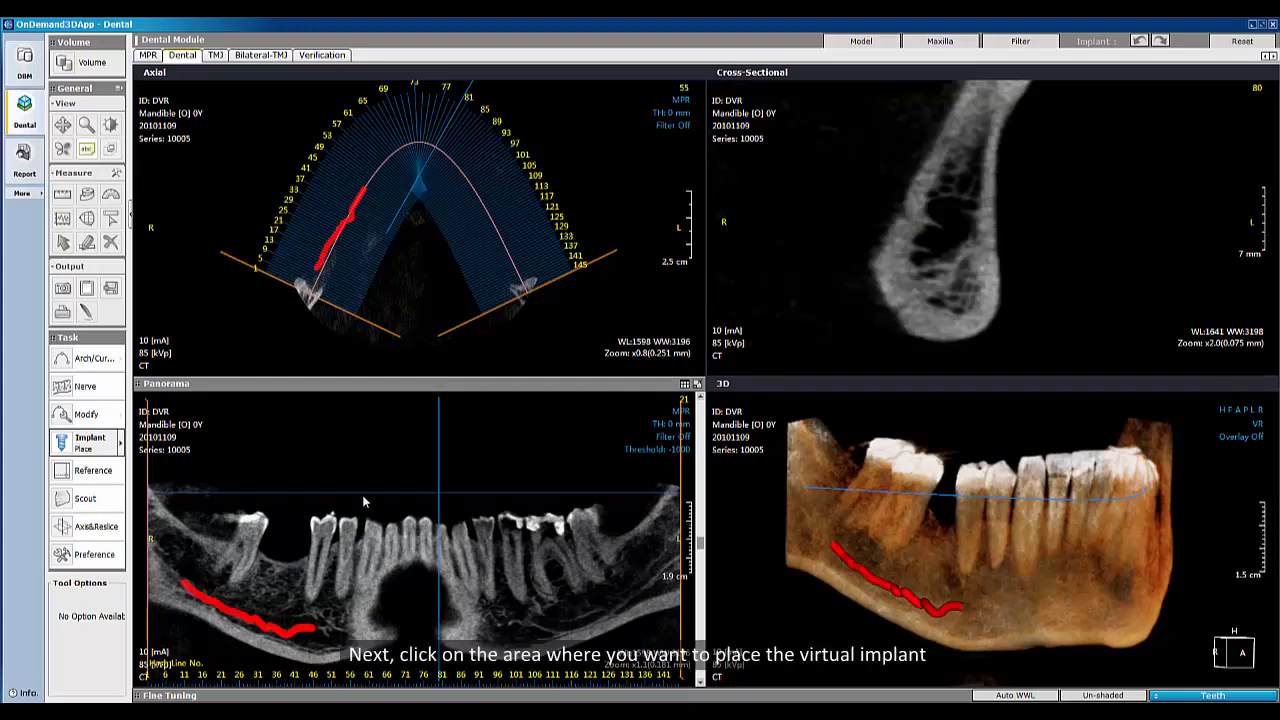
Step: Place the implant in the panorama at the right lower molar gap and assign it mandibular tooth number 46
left_click(275, 575)
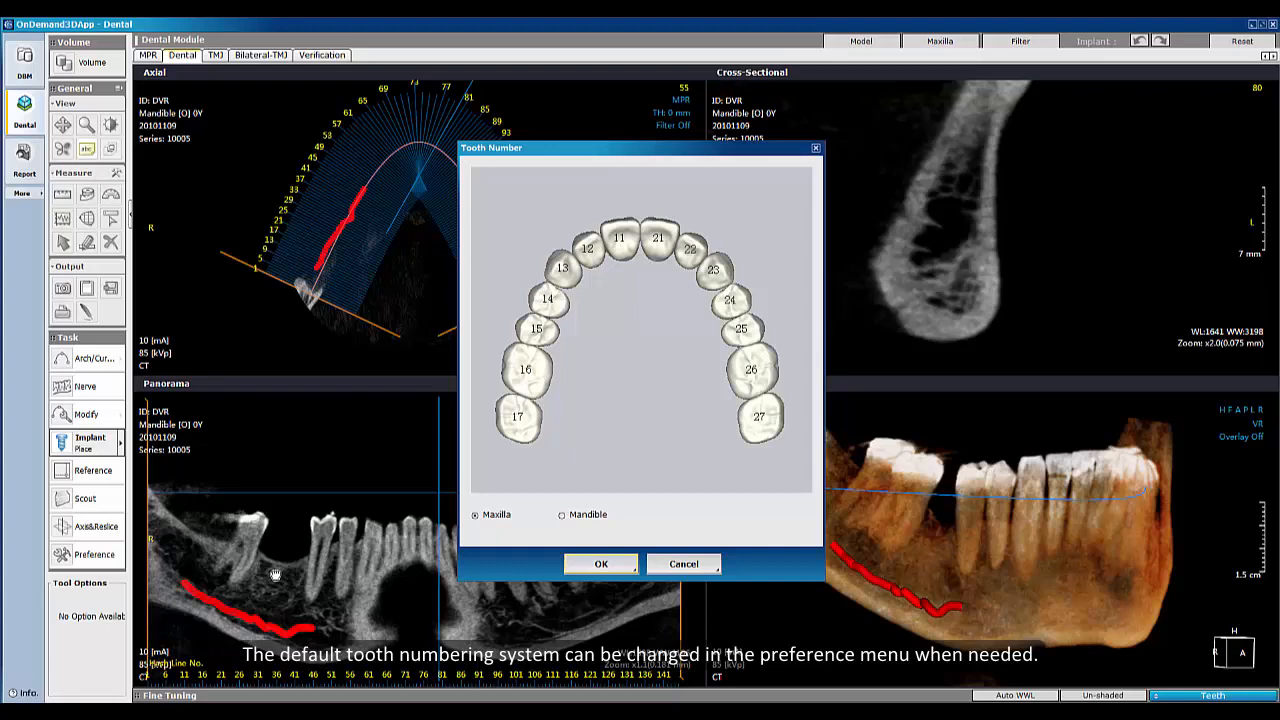
left_click(562, 515)
left_click(543, 293)
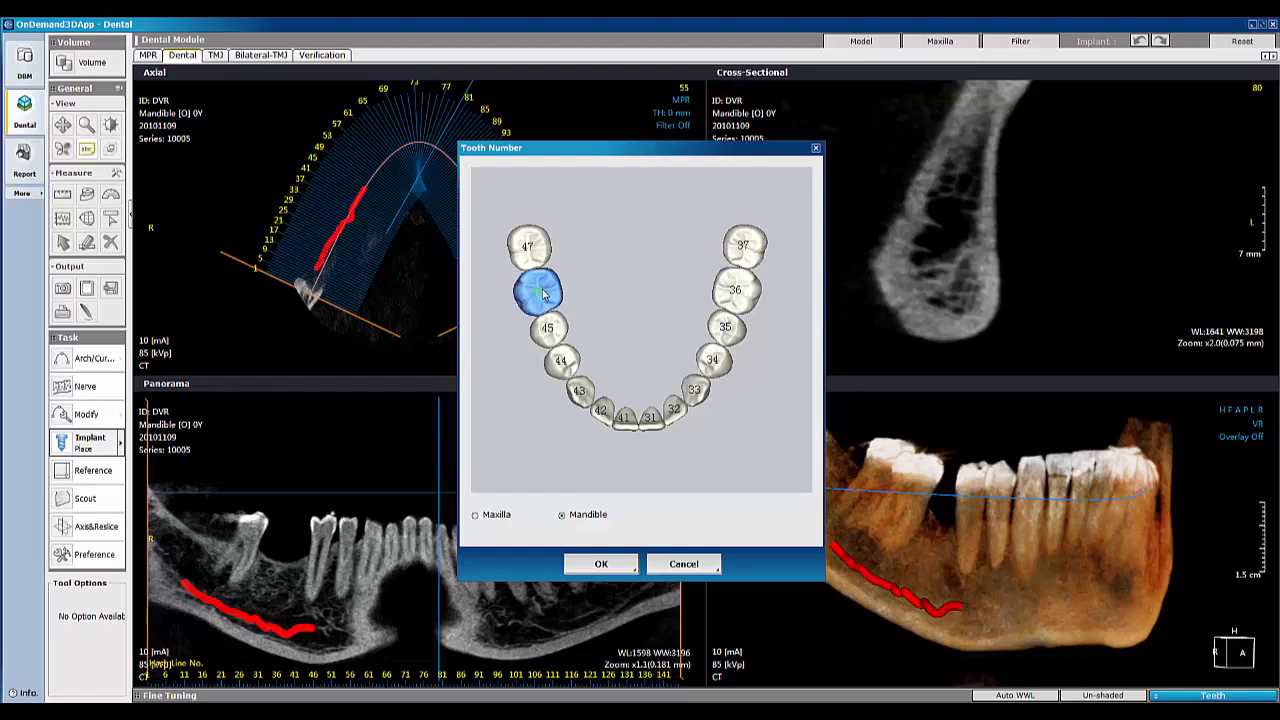
left_click(599, 564)
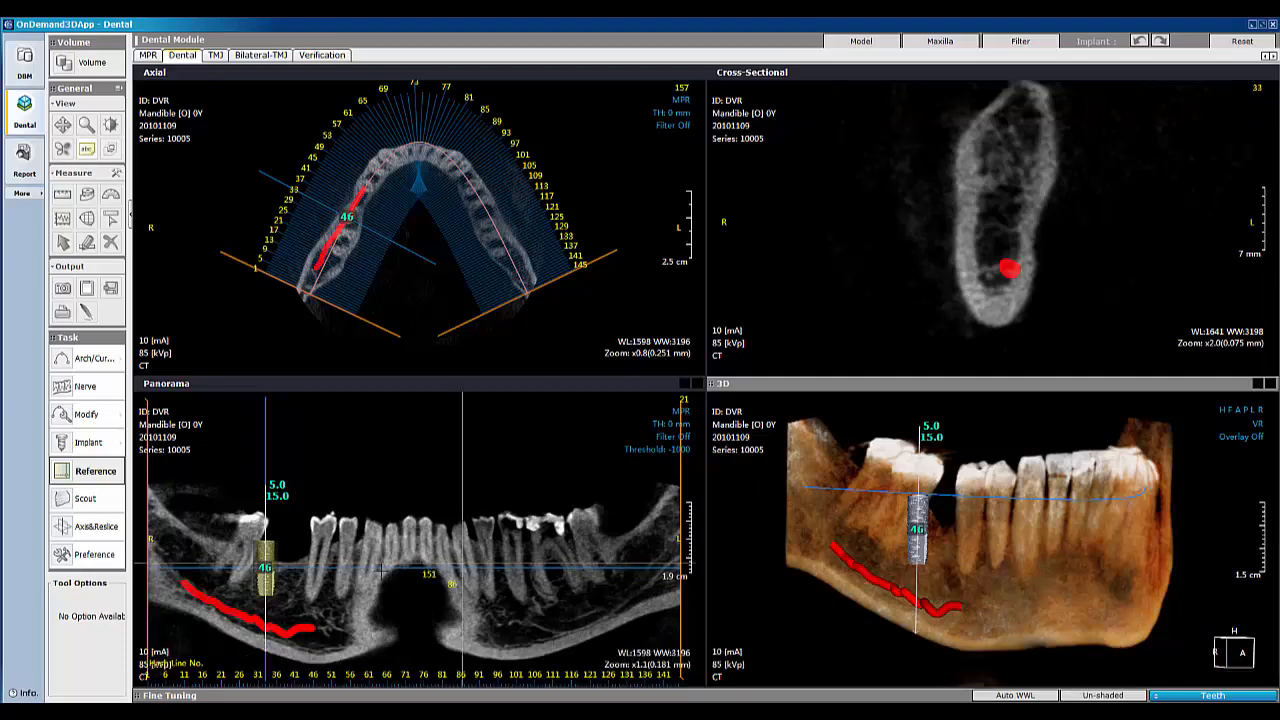
Step: Shift the implant slightly in the panorama and attach abutment GS17MAS4830 to it
left_click_drag(265, 566, 282, 532)
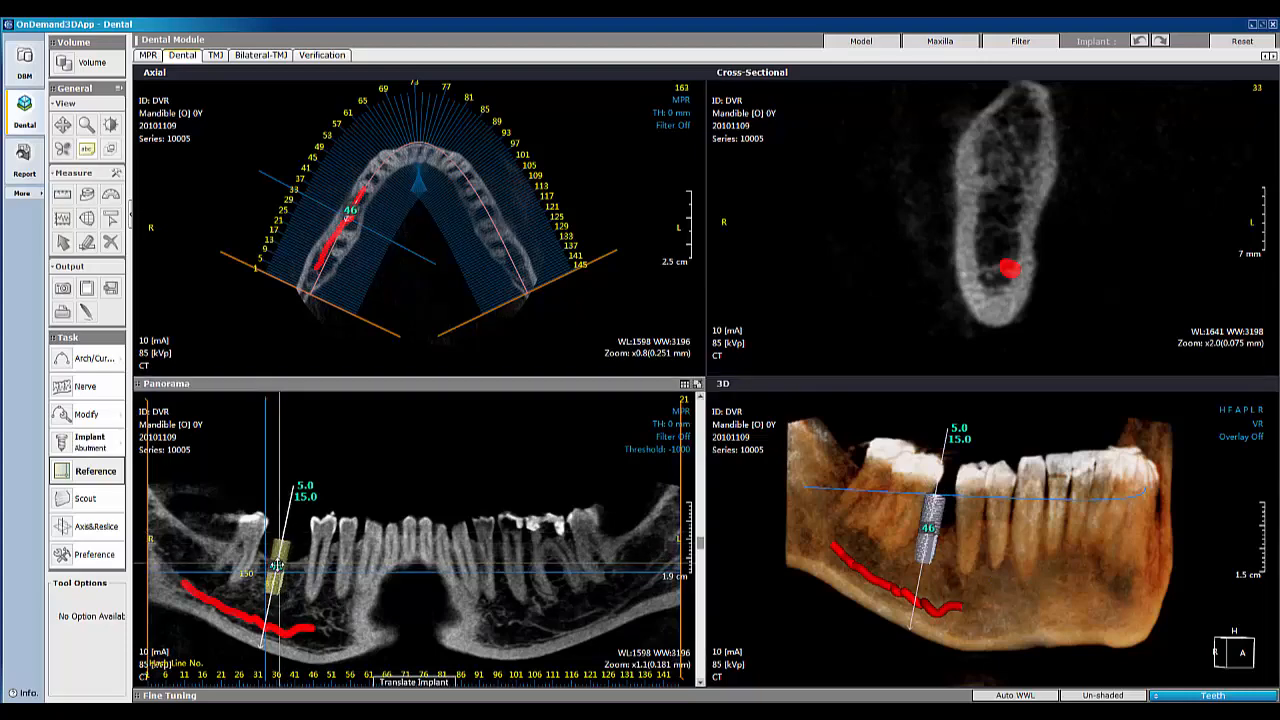
right_click(278, 566)
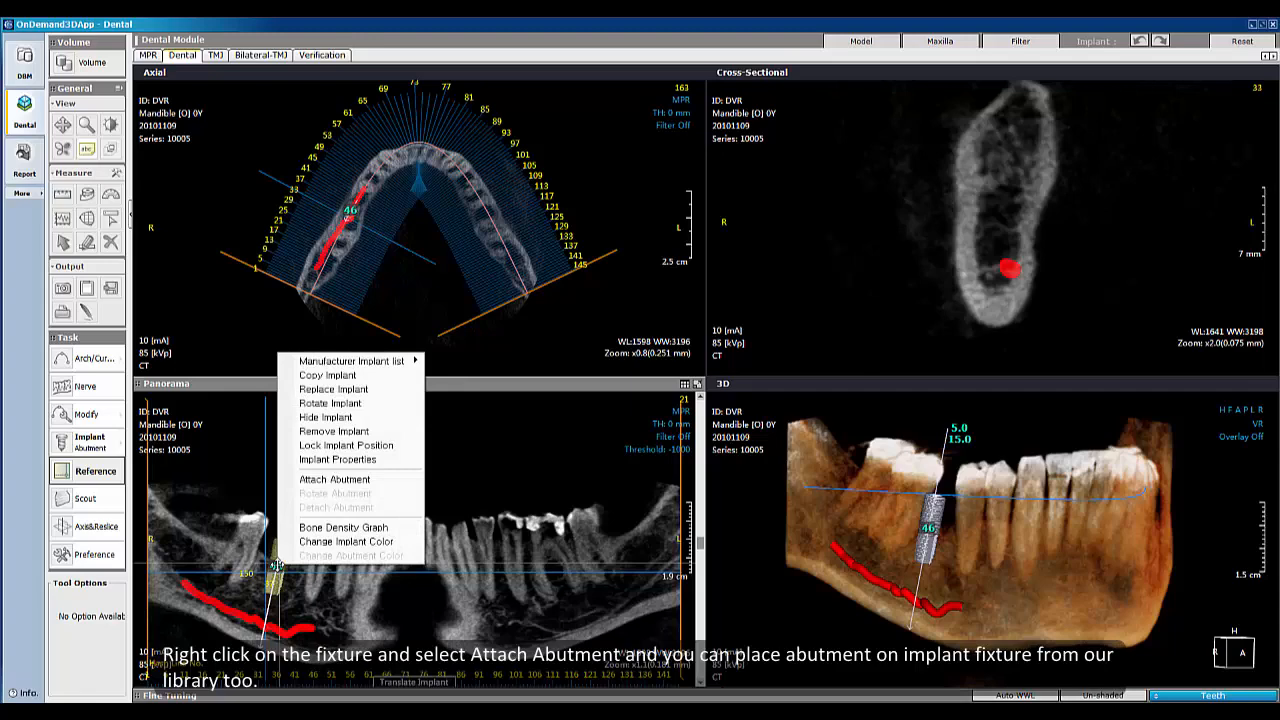
left_click(293, 479)
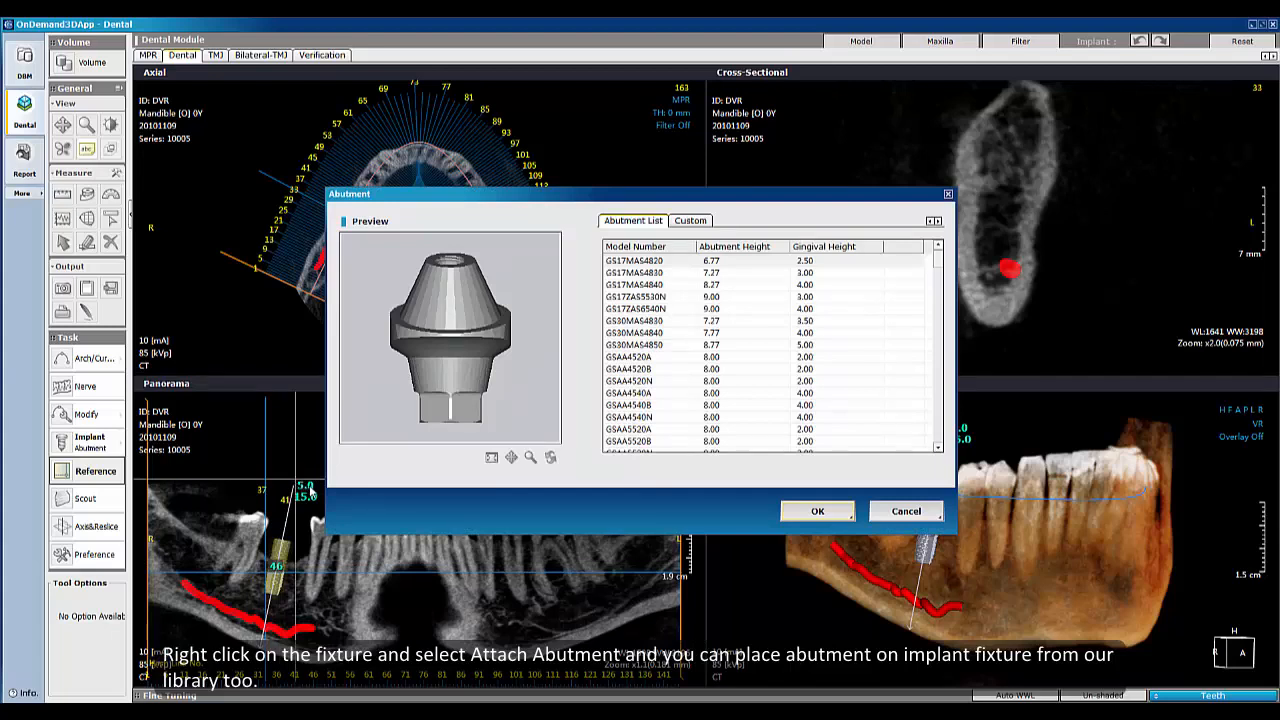
left_click(665, 262)
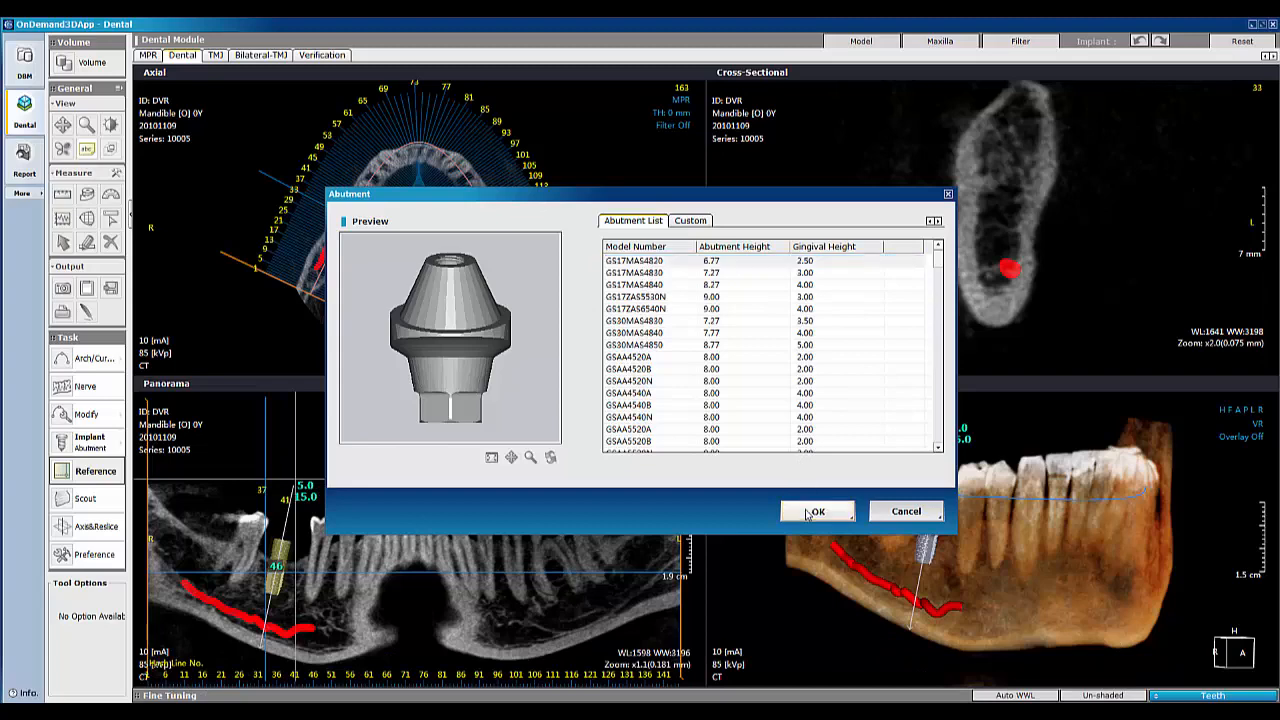
left_click(809, 512)
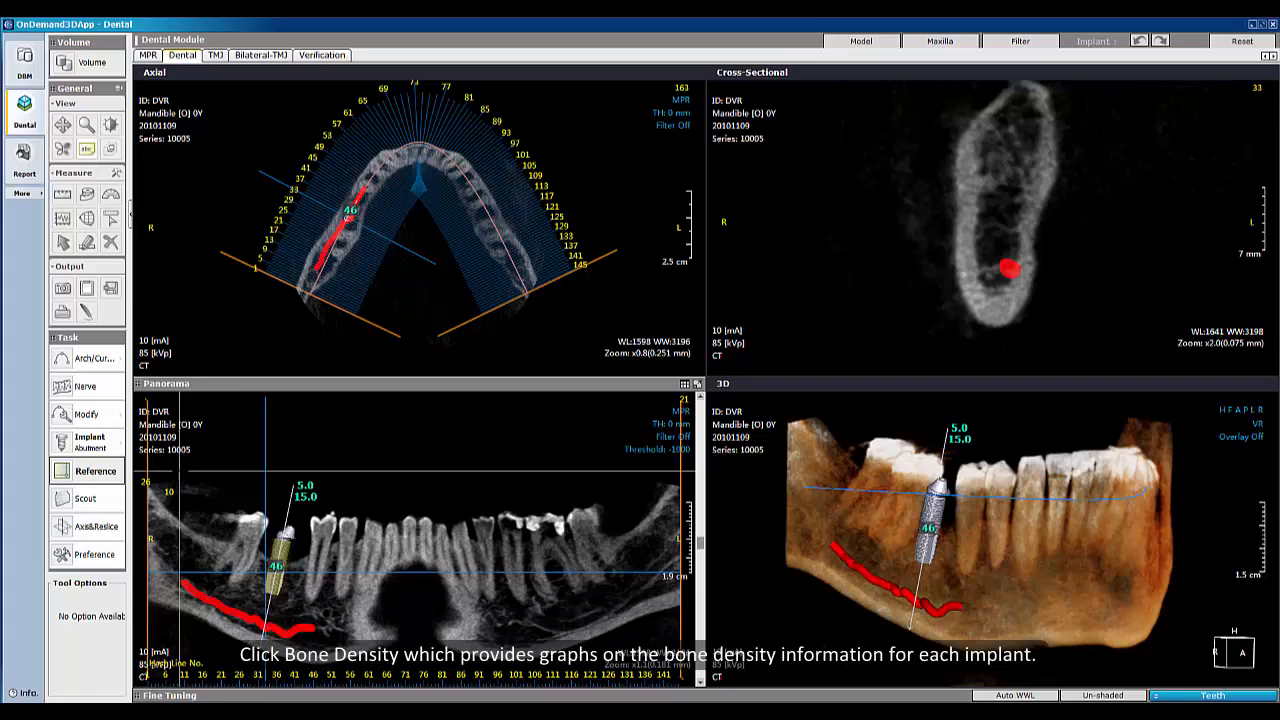
Step: Open the implant Bone Density graph
left_click(121, 447)
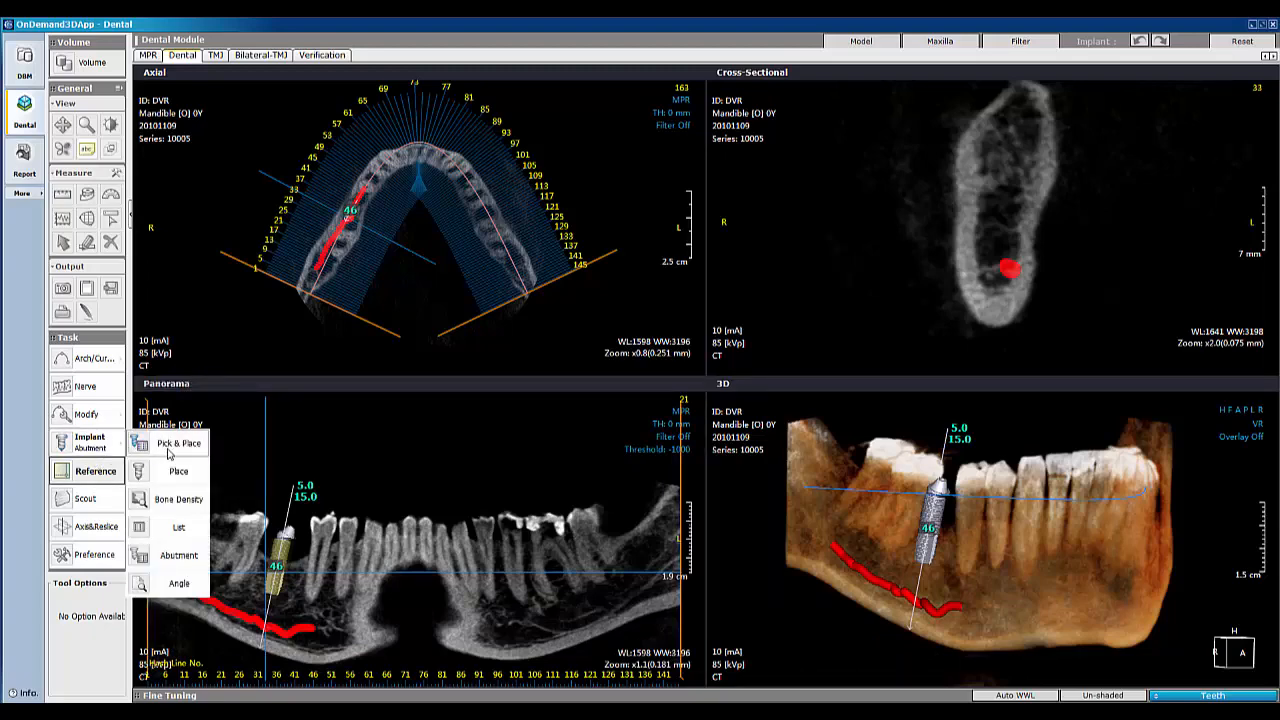
left_click(152, 502)
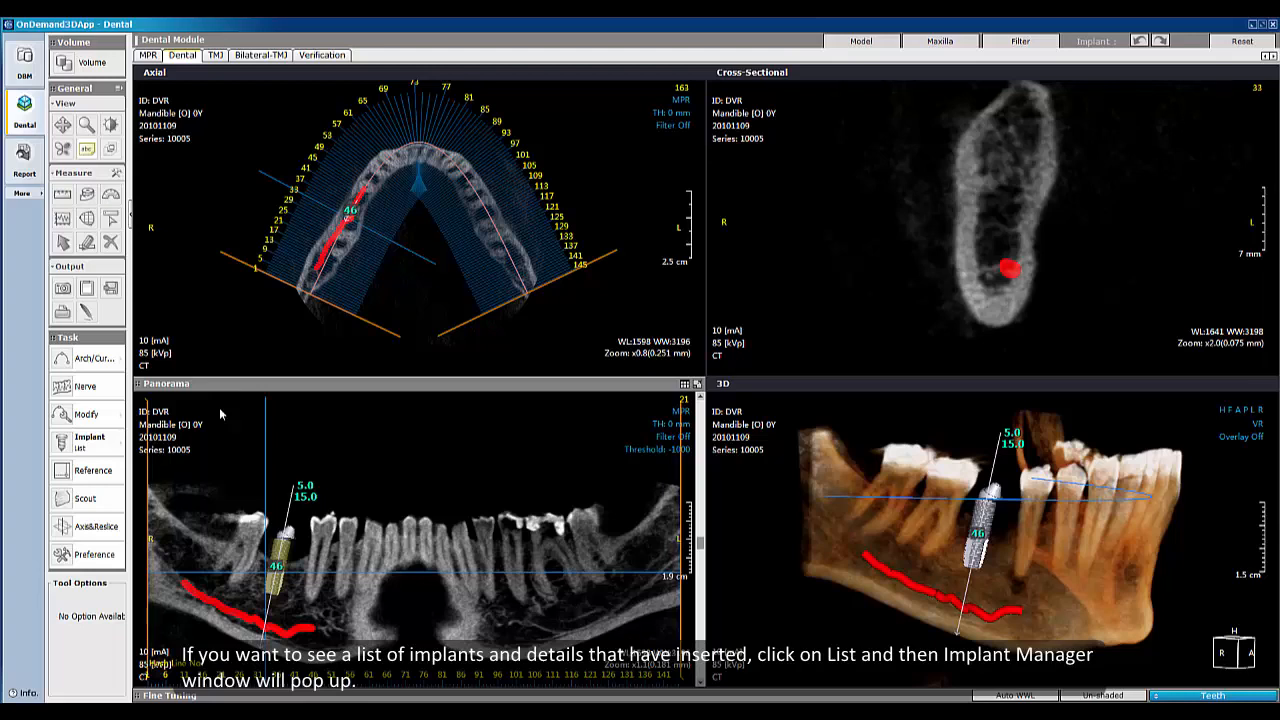
Step: Open the Implant Manager list and hide implant 46
left_click(120, 443)
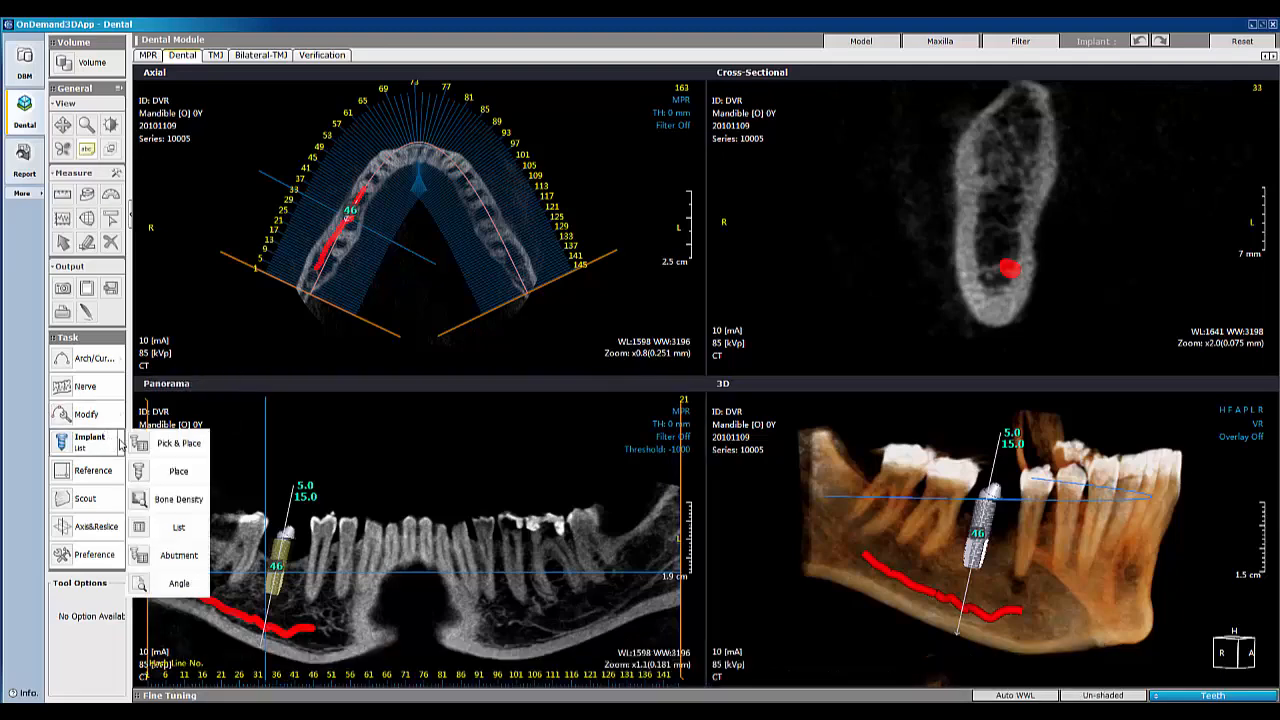
left_click(142, 531)
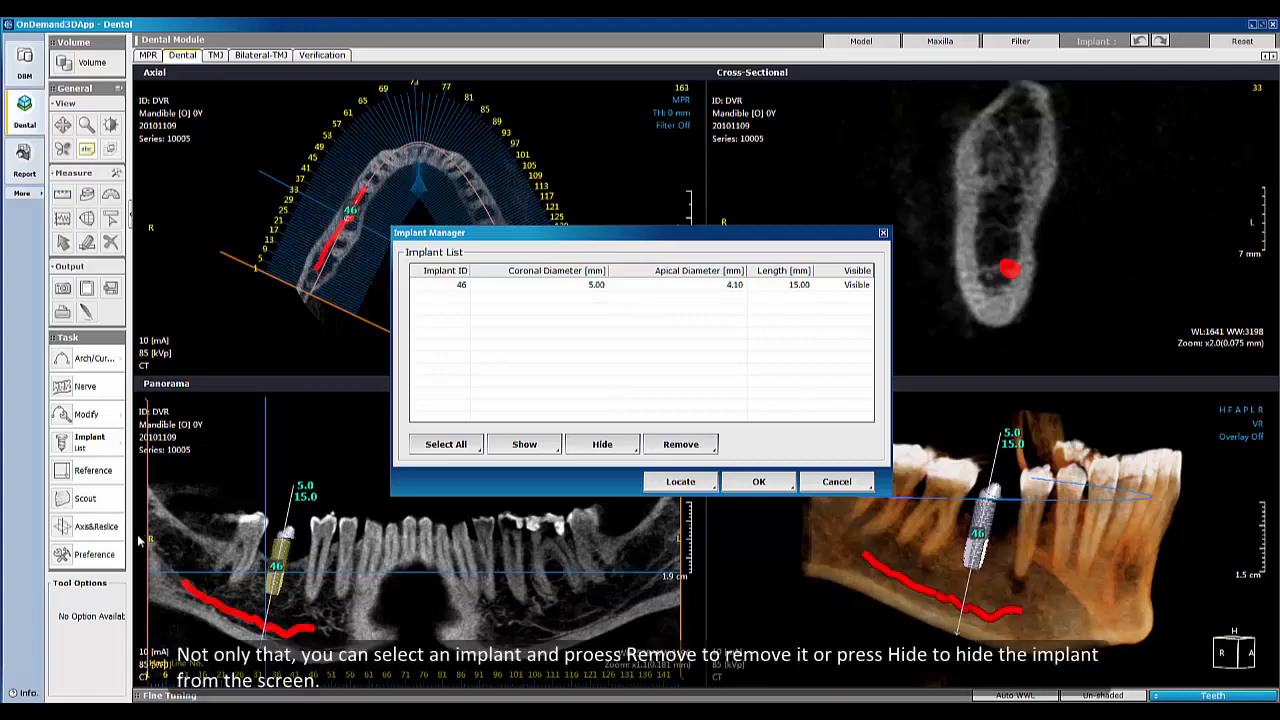
left_click(528, 286)
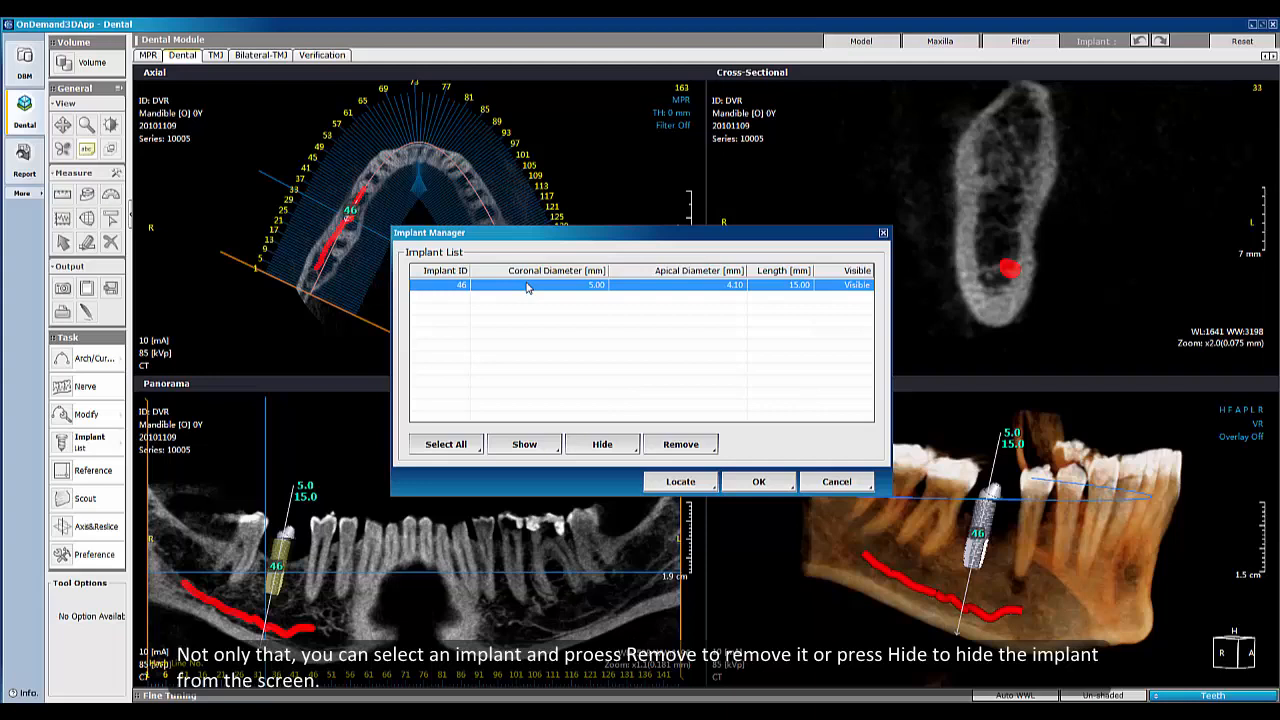
left_click(603, 444)
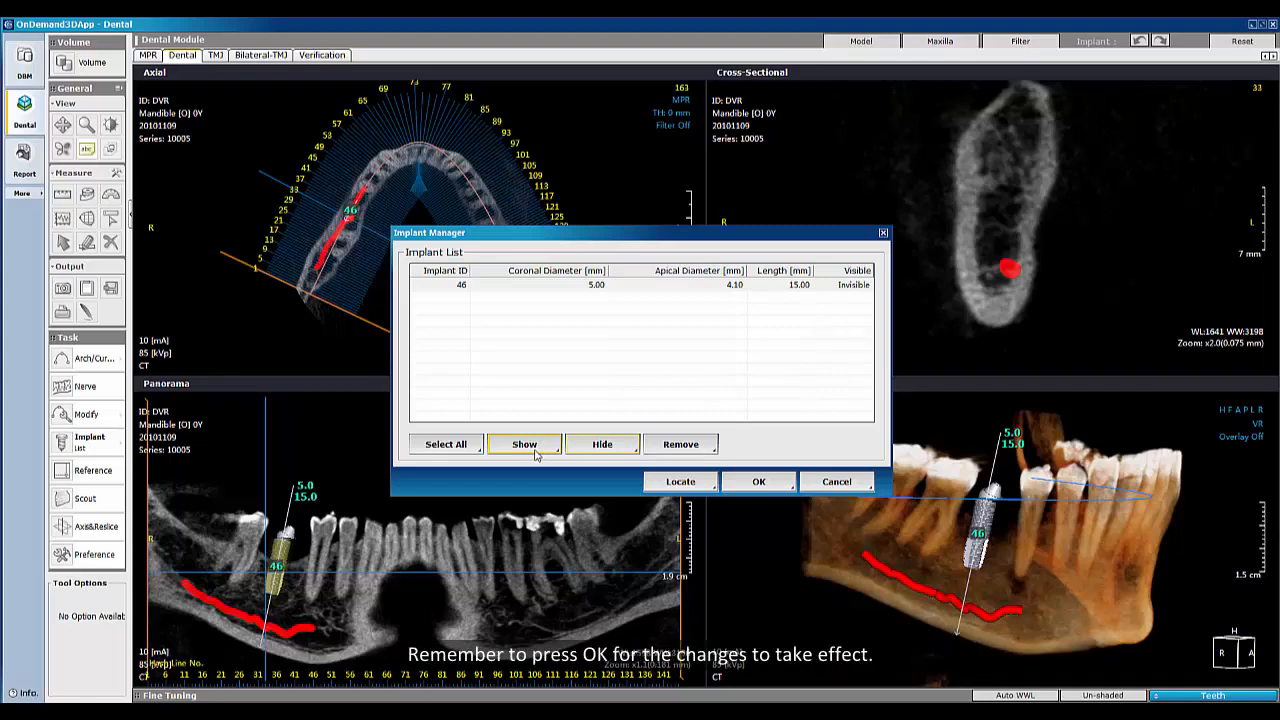
left_click(741, 484)
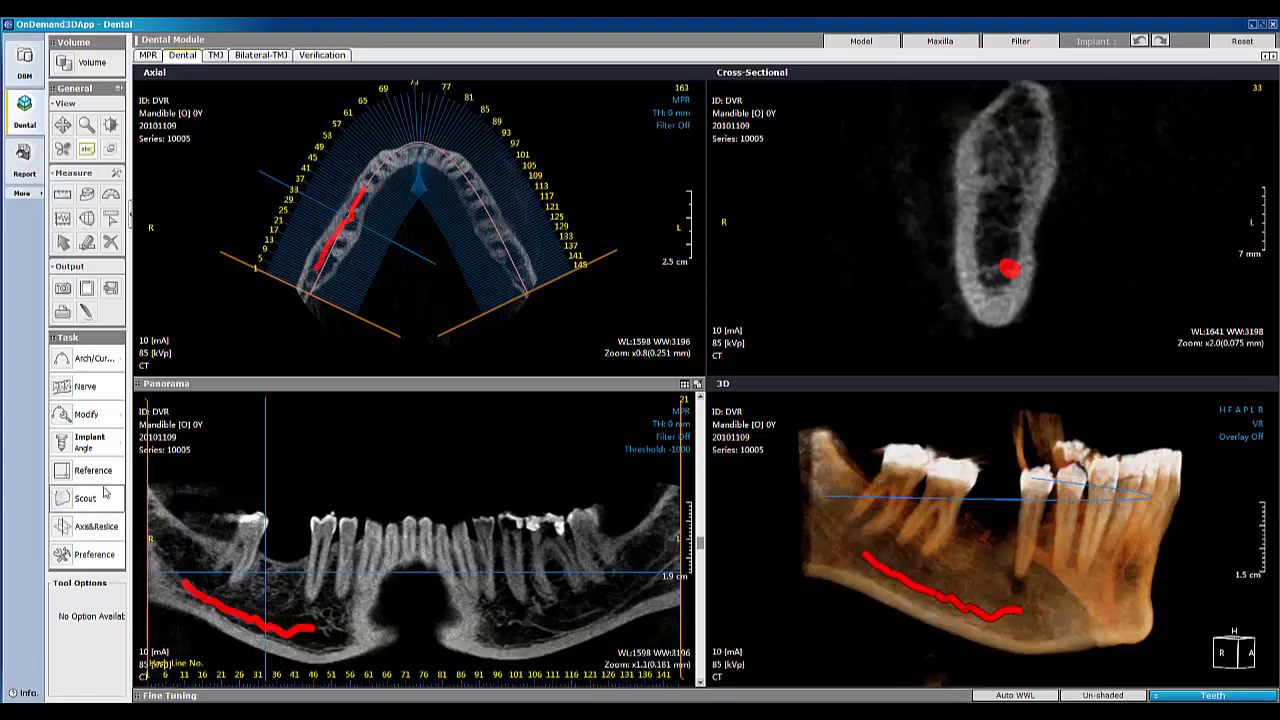
Step: Open the implant Angle tool and close it
left_click(111, 448)
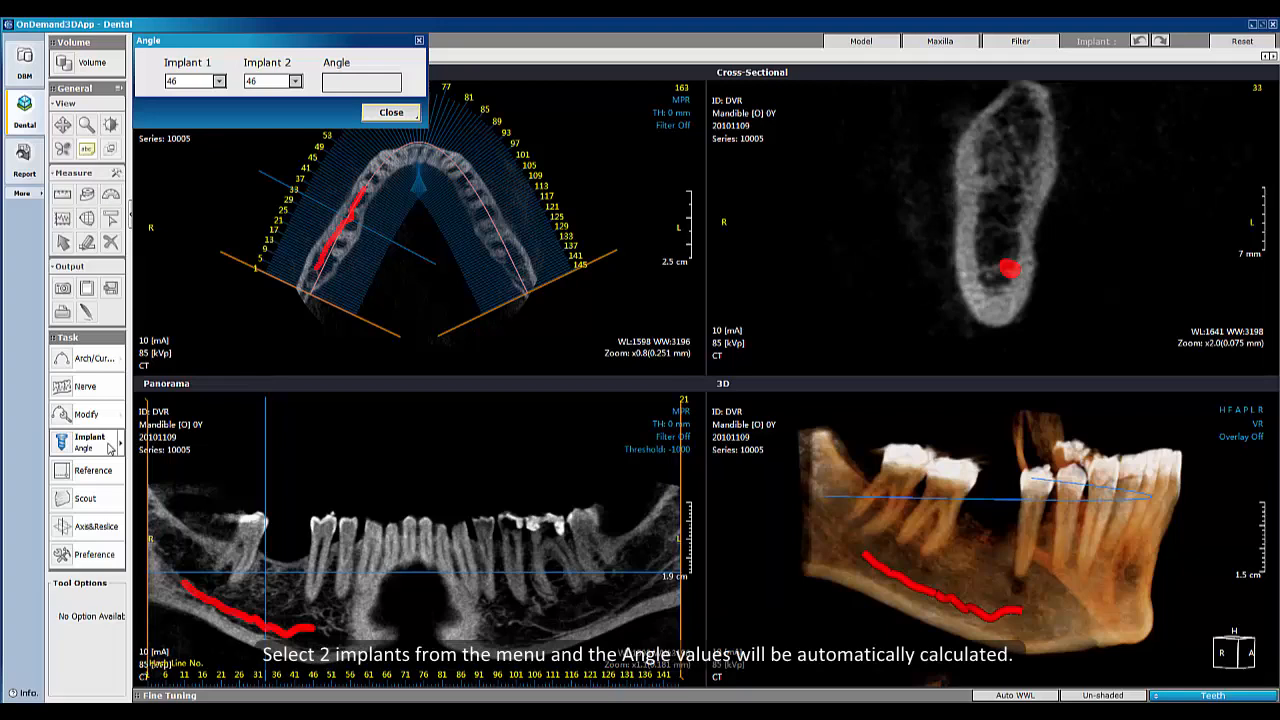
left_click(399, 116)
Step: Open Preferences and review its View, Settings and Color tabs
left_click(94, 554)
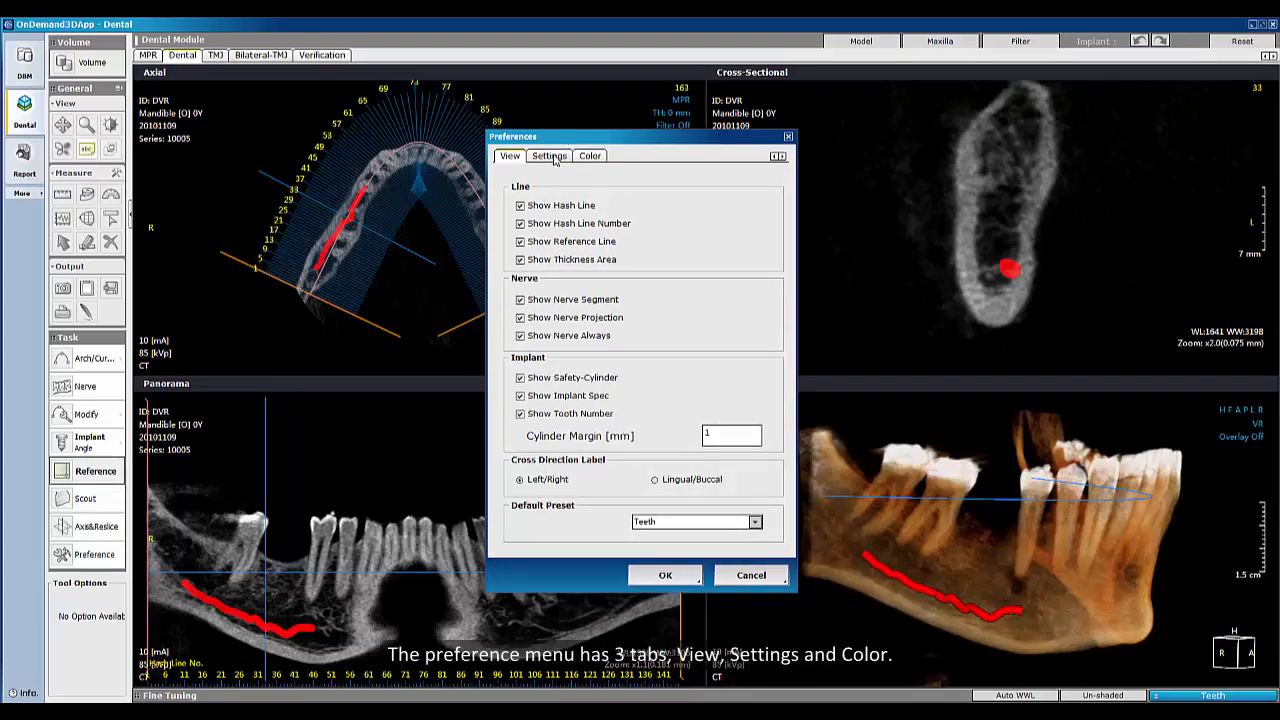
left_click(549, 156)
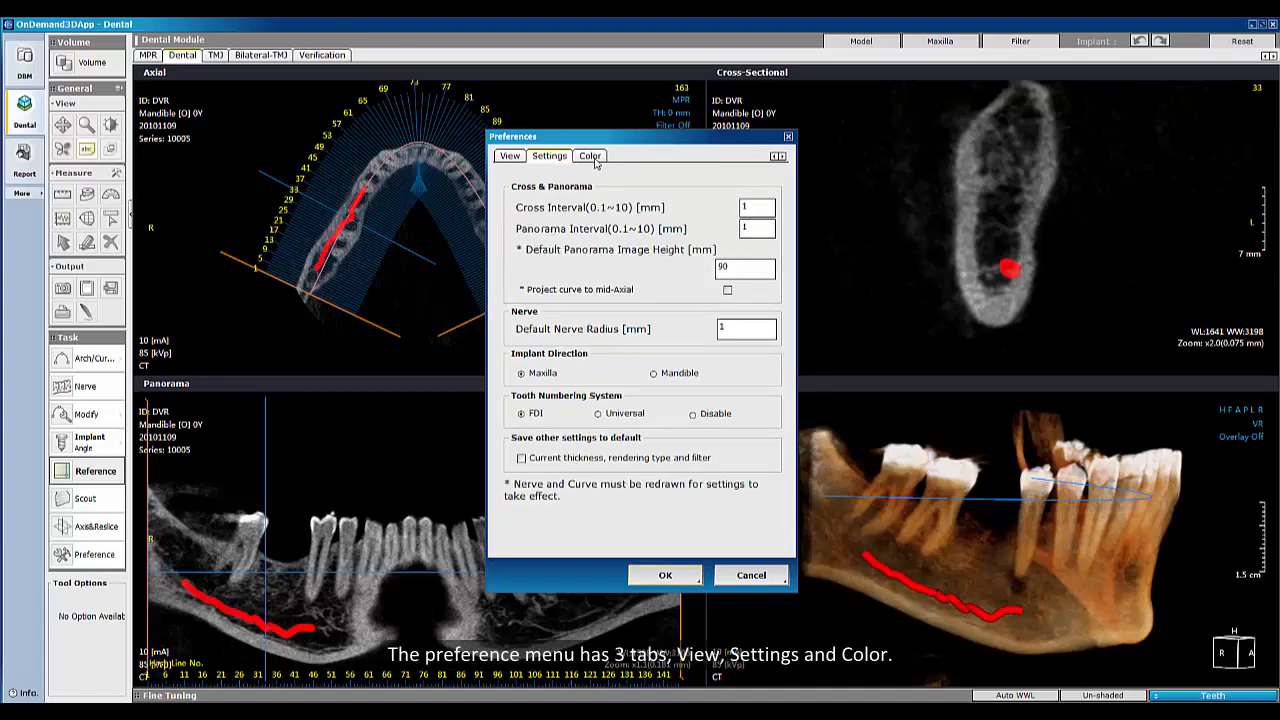
left_click(592, 157)
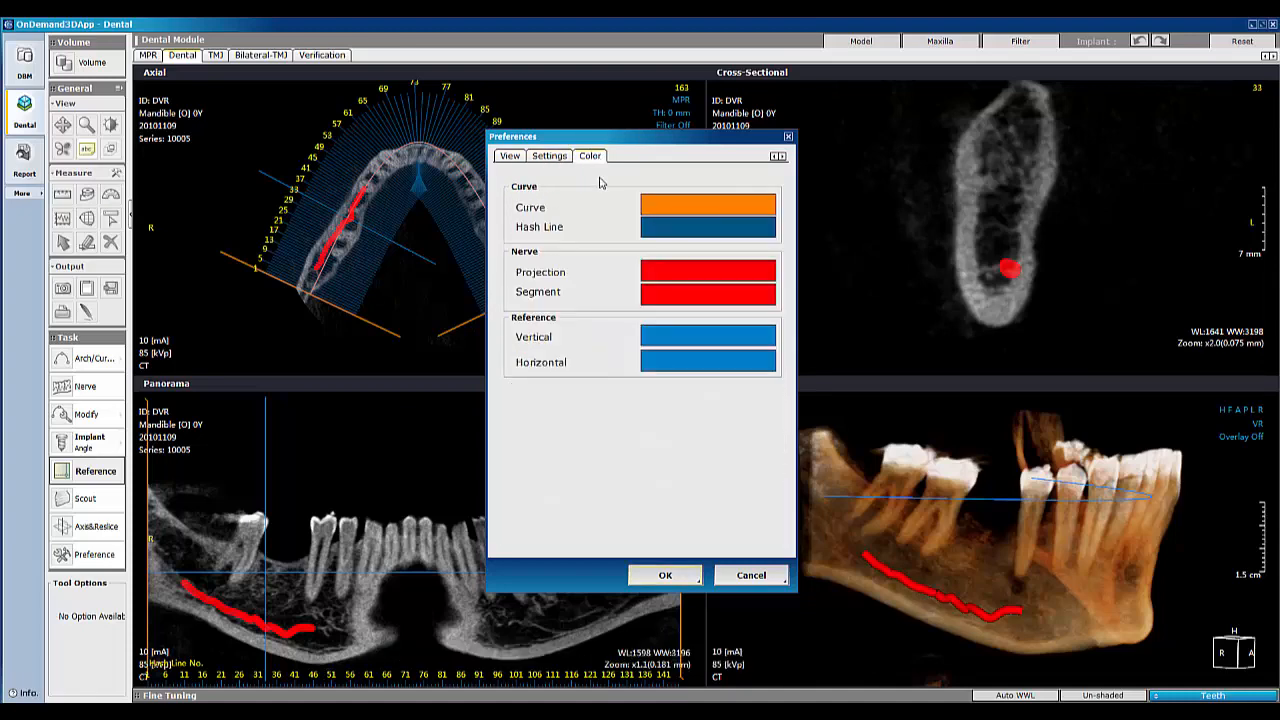
left_click(510, 157)
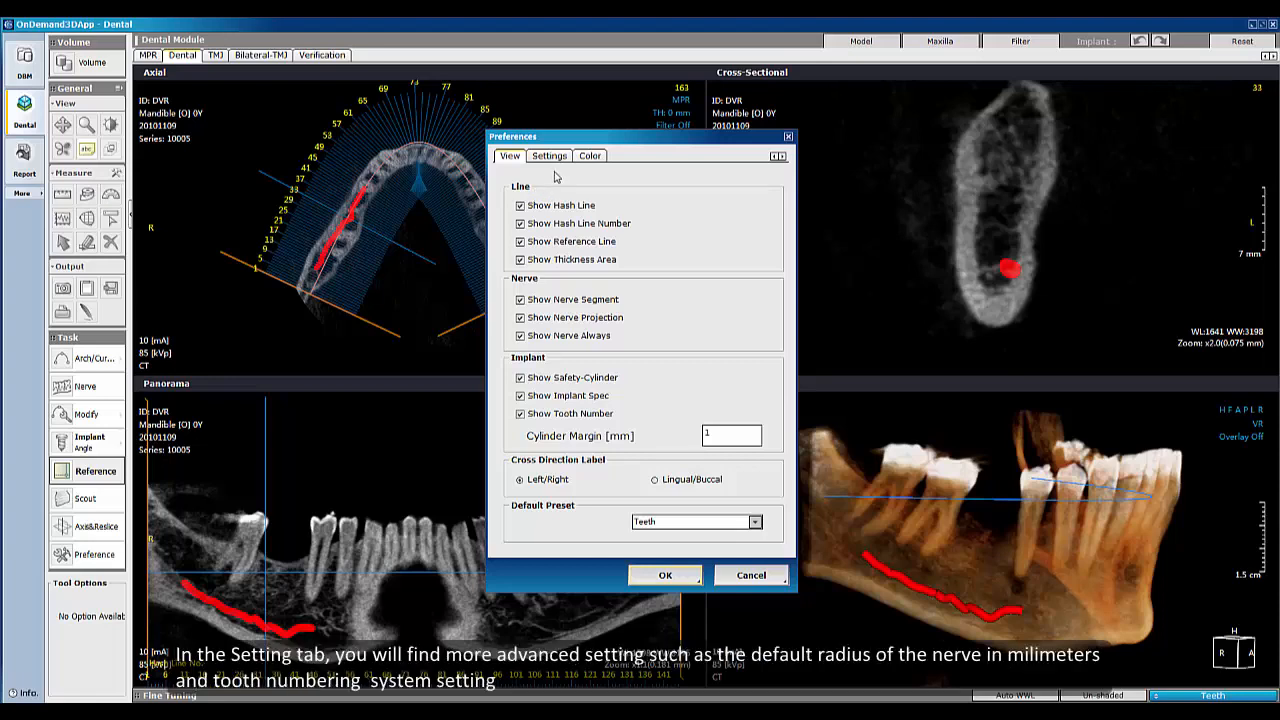
left_click(556, 160)
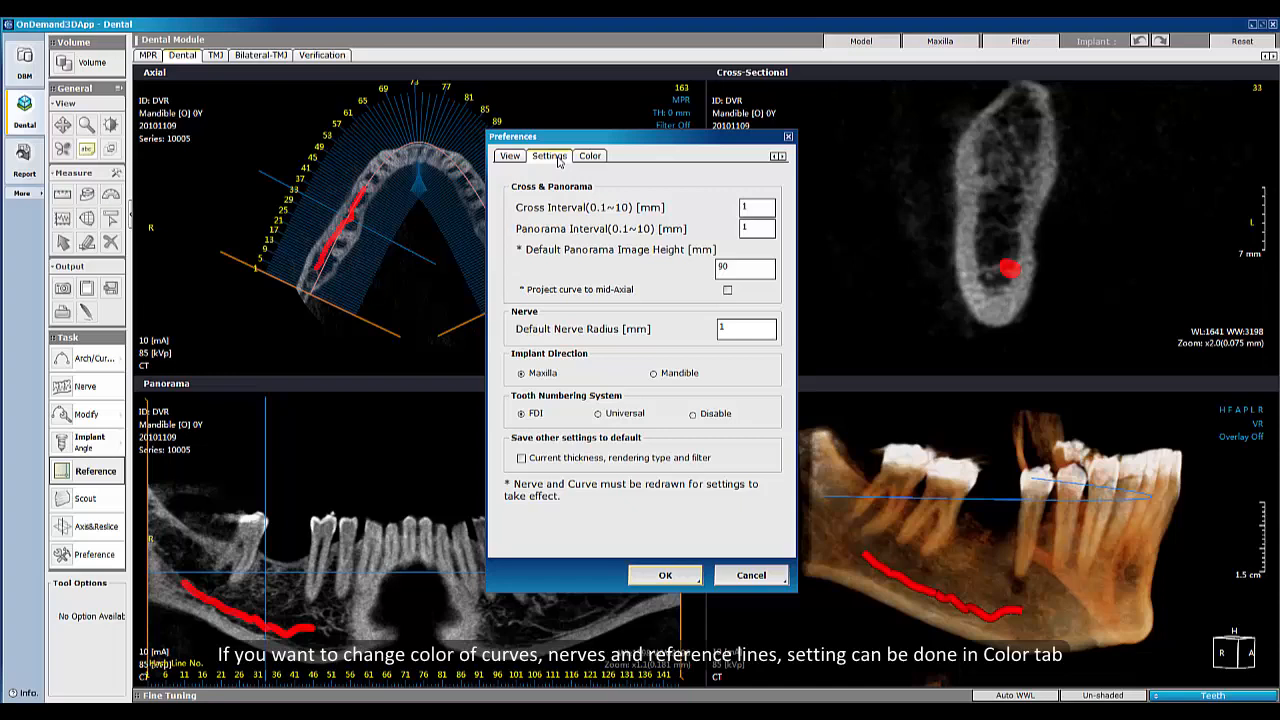
left_click(590, 157)
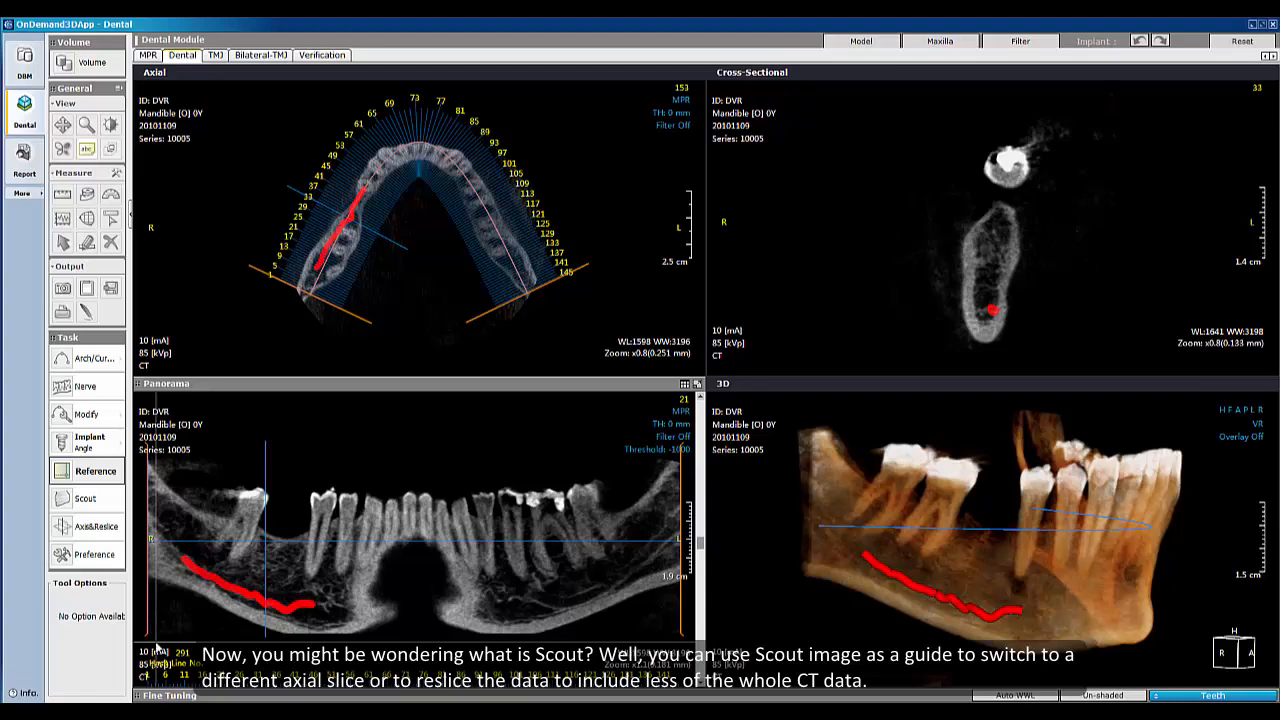
Step: Open Scout and adjust the orange area-of-interest rectangle around the mandible
left_click(89, 499)
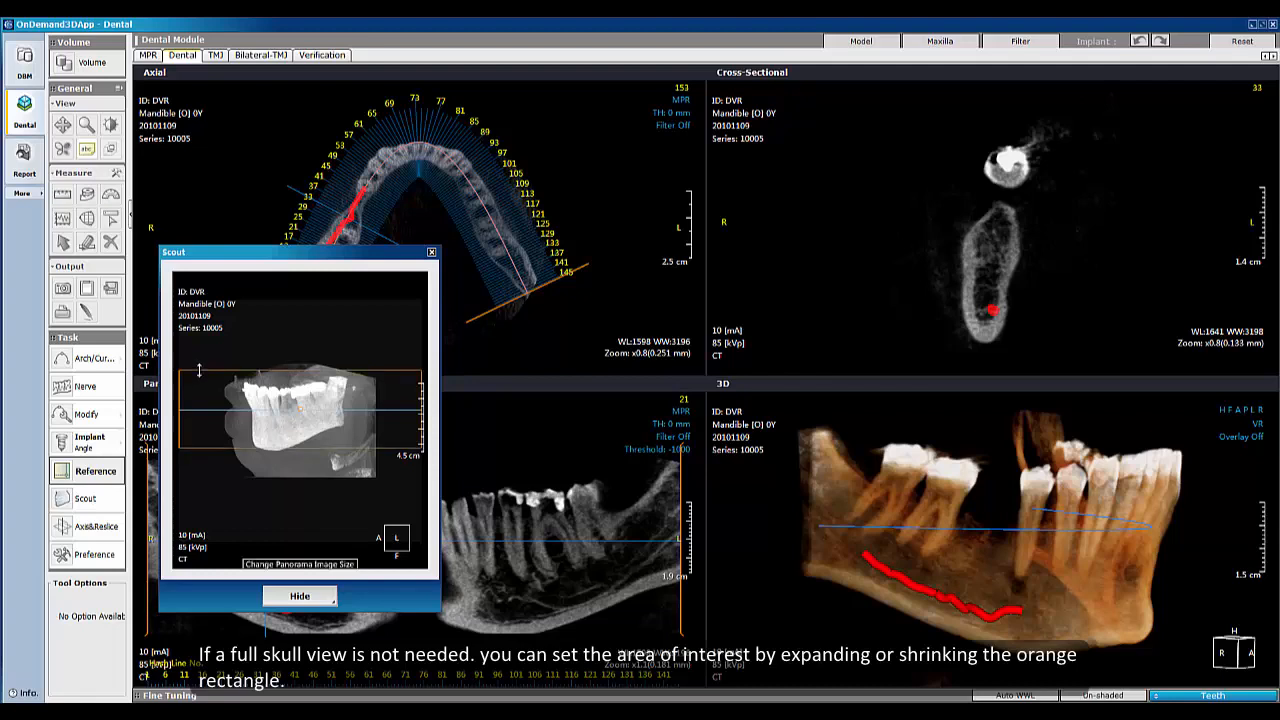
left_click_drag(198, 376, 199, 378)
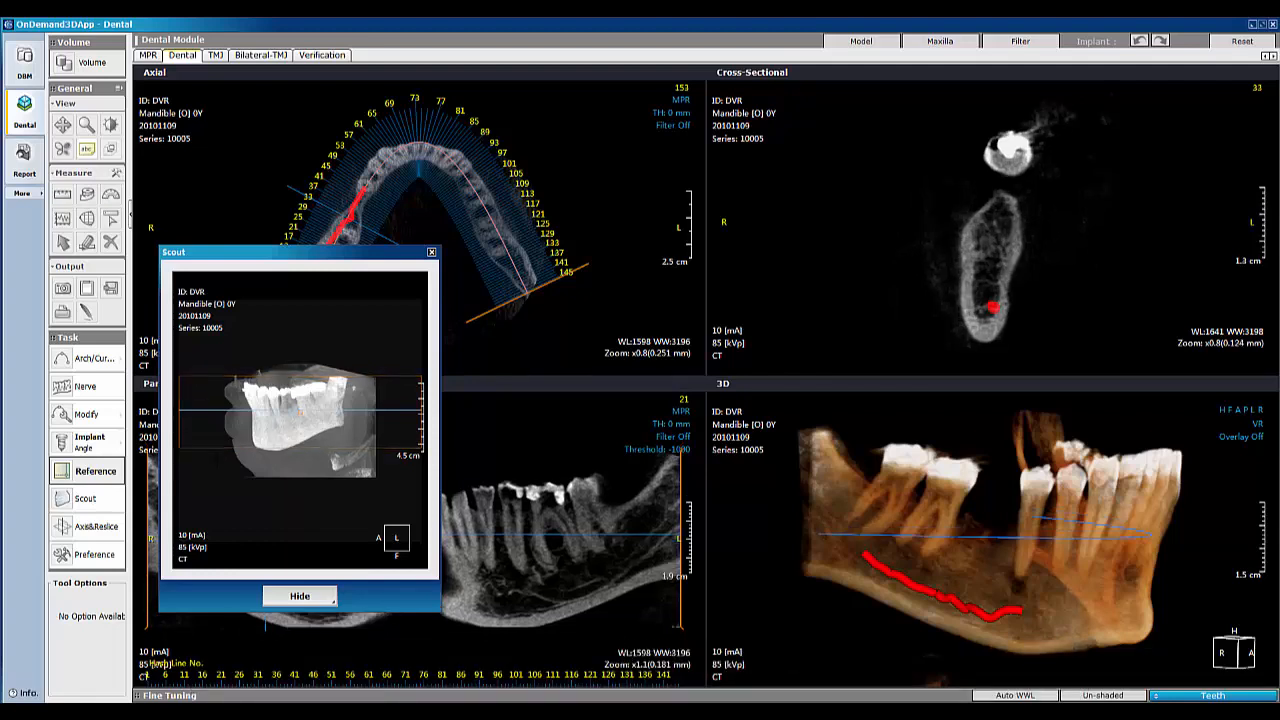
left_click_drag(218, 445, 221, 430)
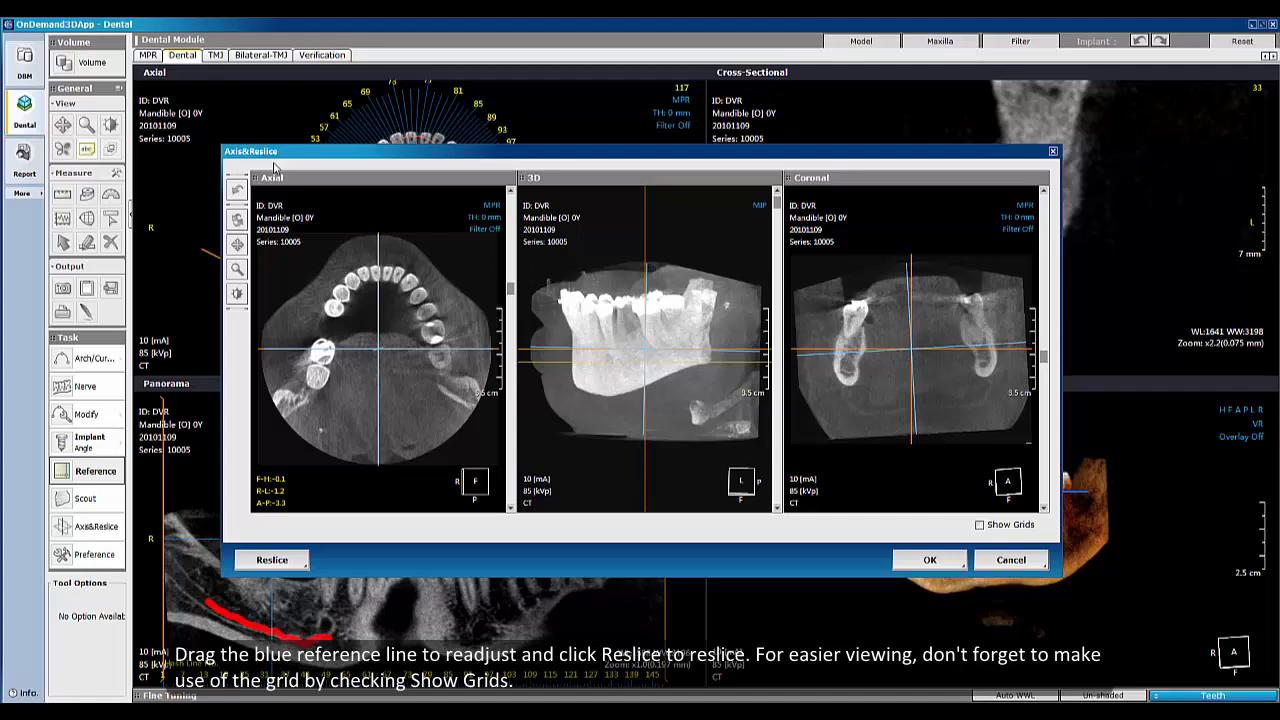
Step: In Axis & Reslice, show grids, tilt the reference line slightly, reslice and store the reformatted series
left_click(980, 525)
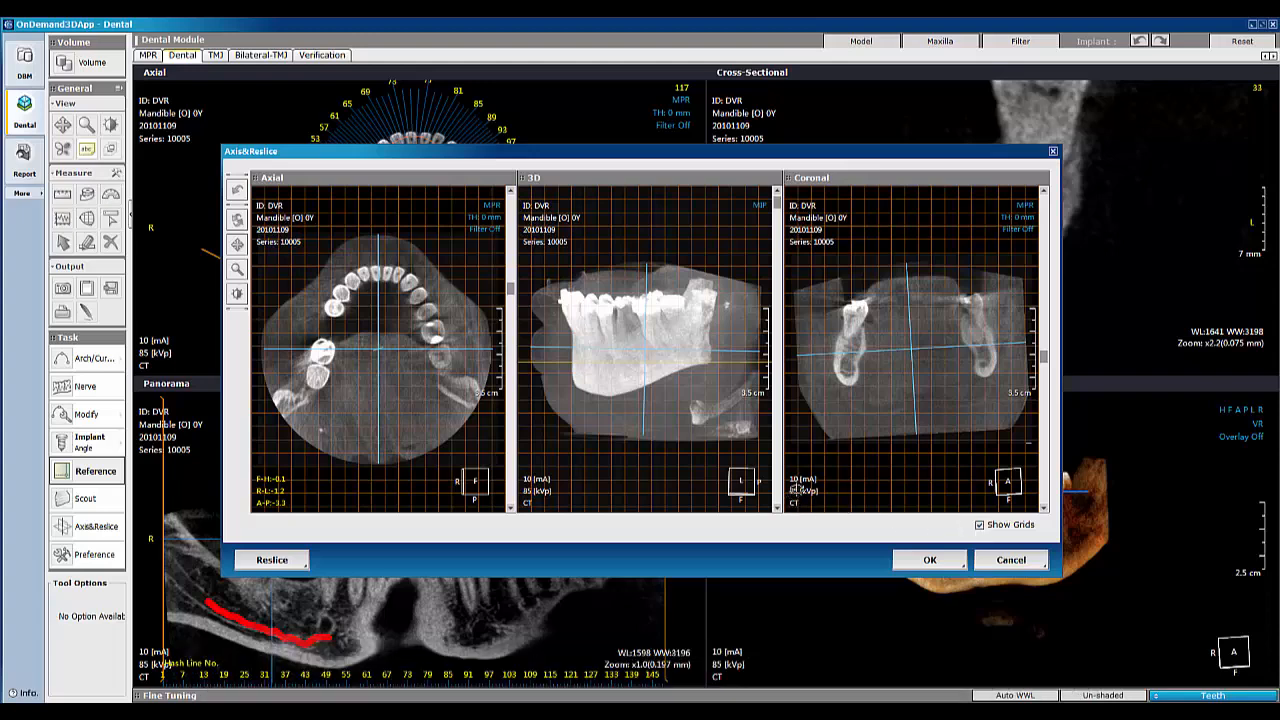
left_click_drag(692, 465, 679, 468)
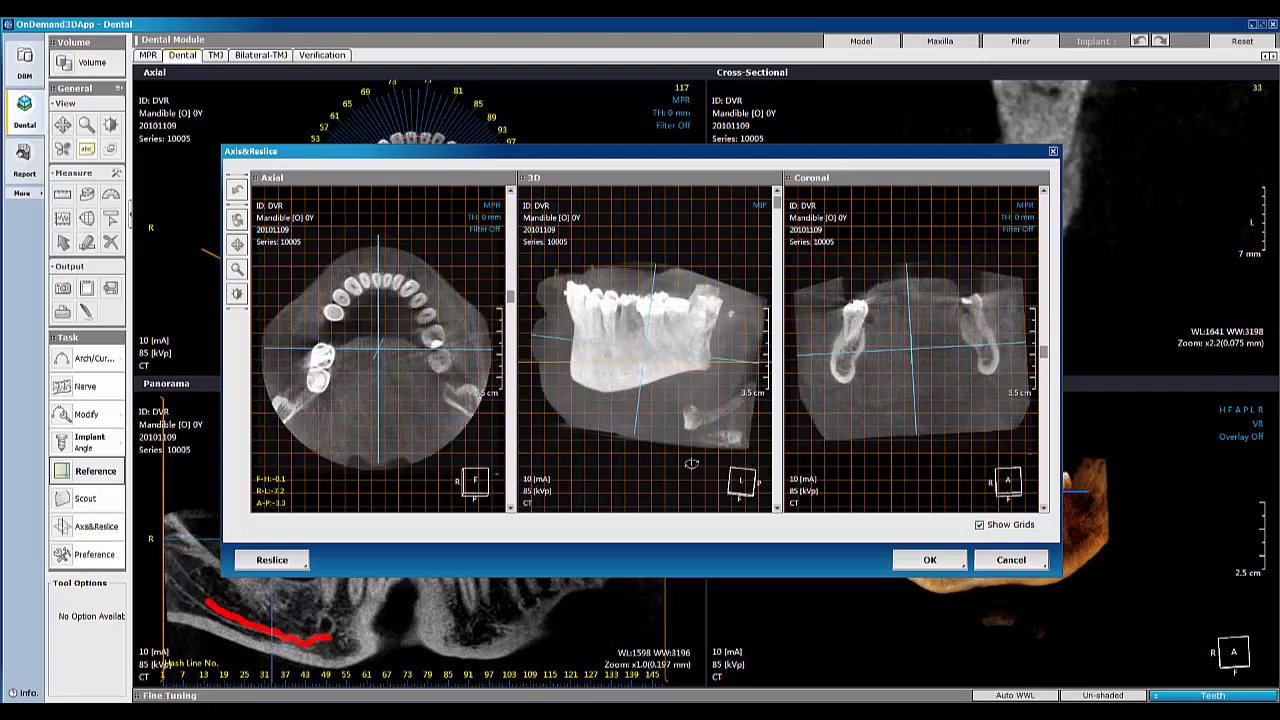
left_click(281, 562)
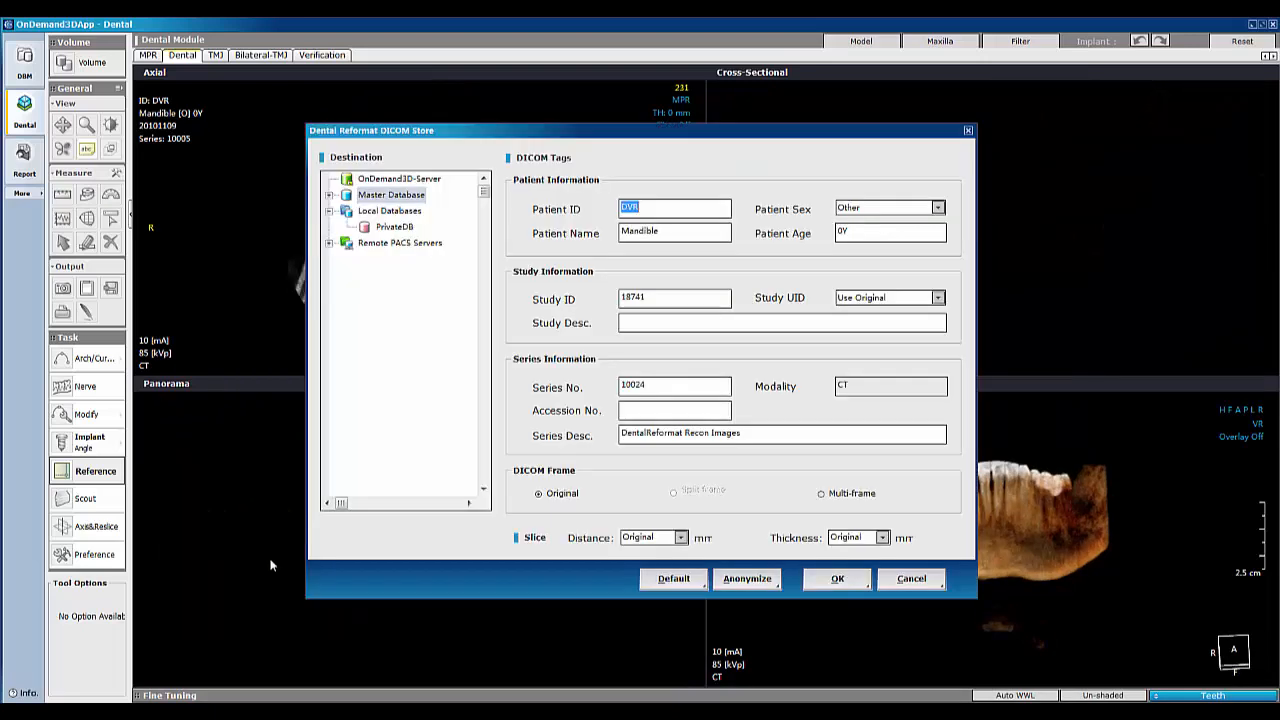
left_click(840, 579)
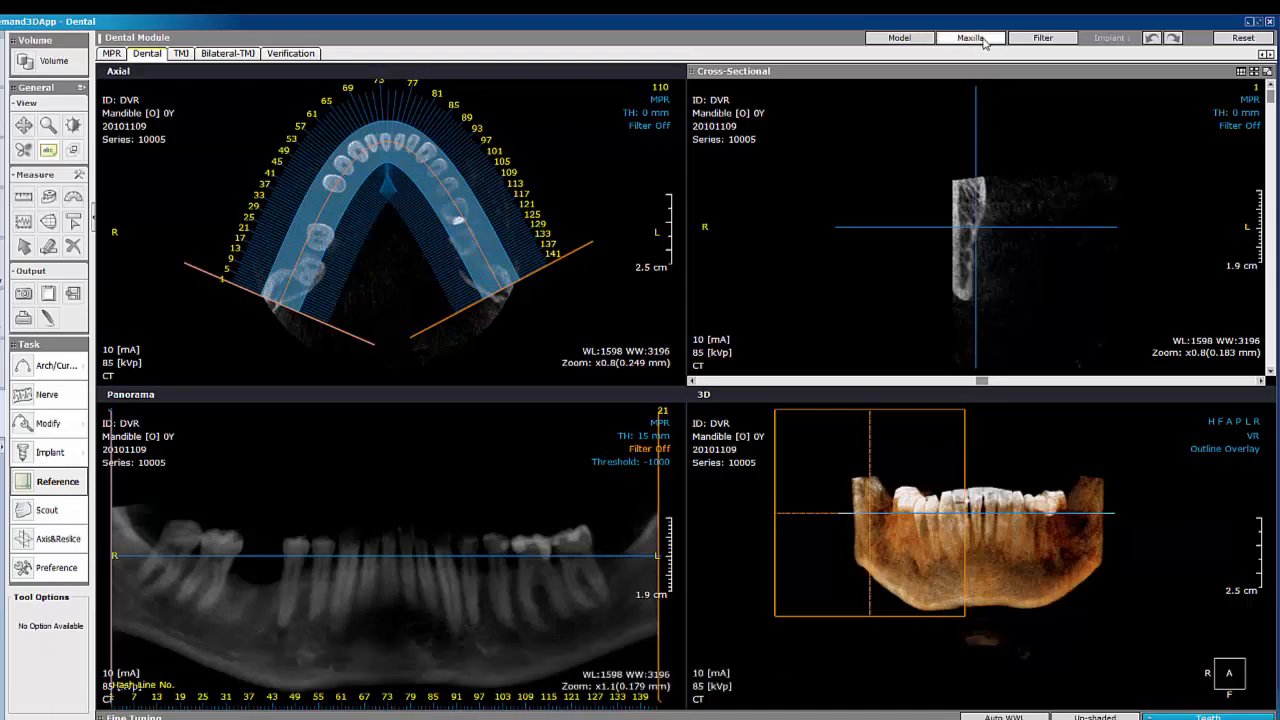
Step: Set the jaw to Maxilla and start the model Align wizard
left_click(972, 38)
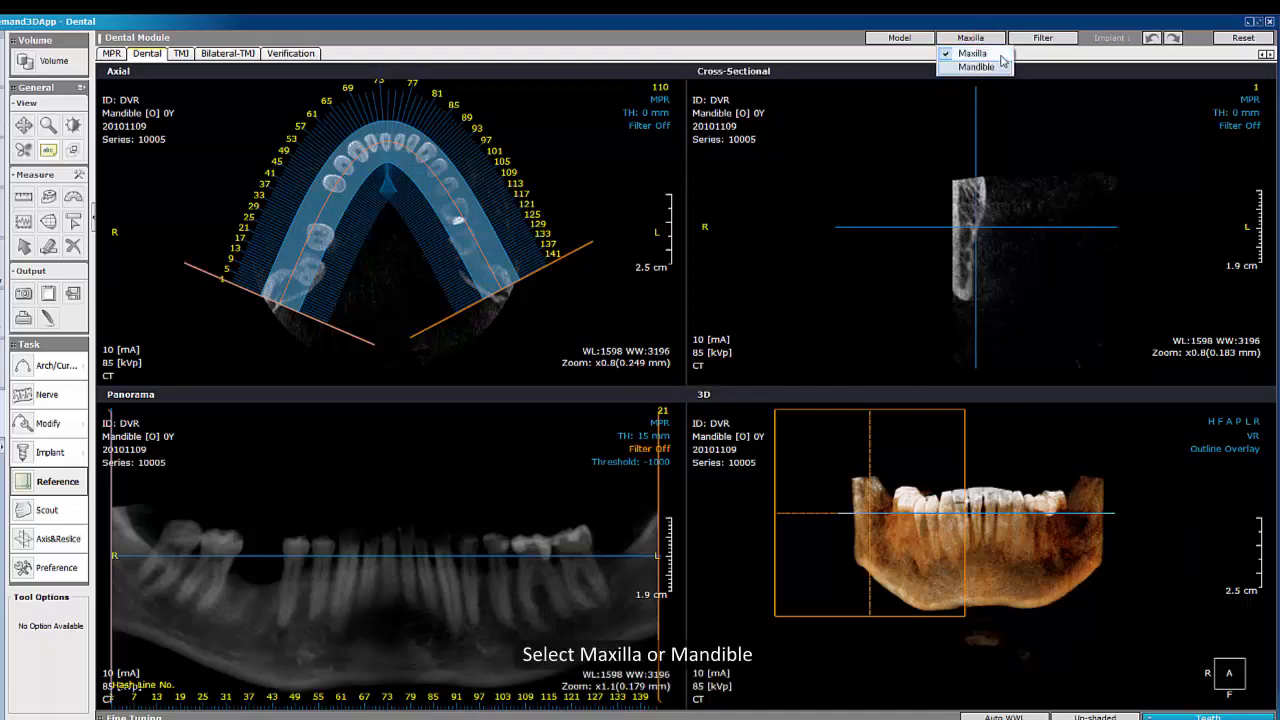
left_click(995, 54)
left_click(929, 40)
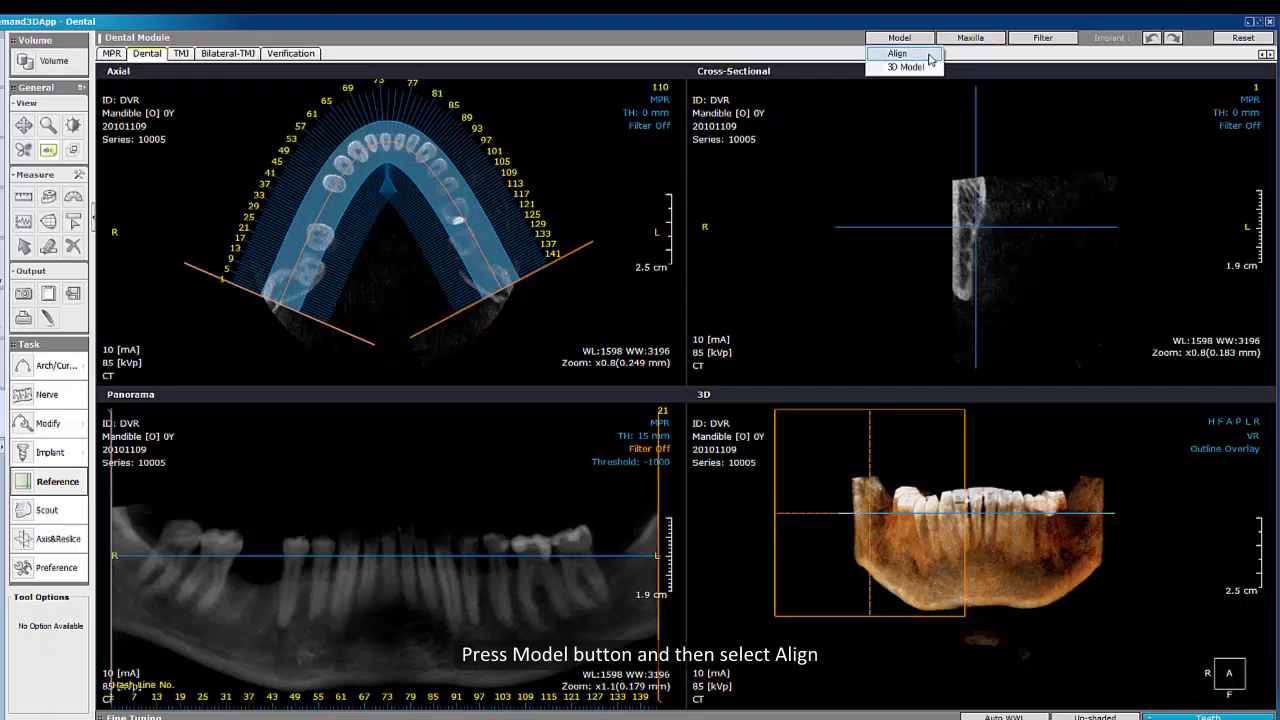
left_click(929, 54)
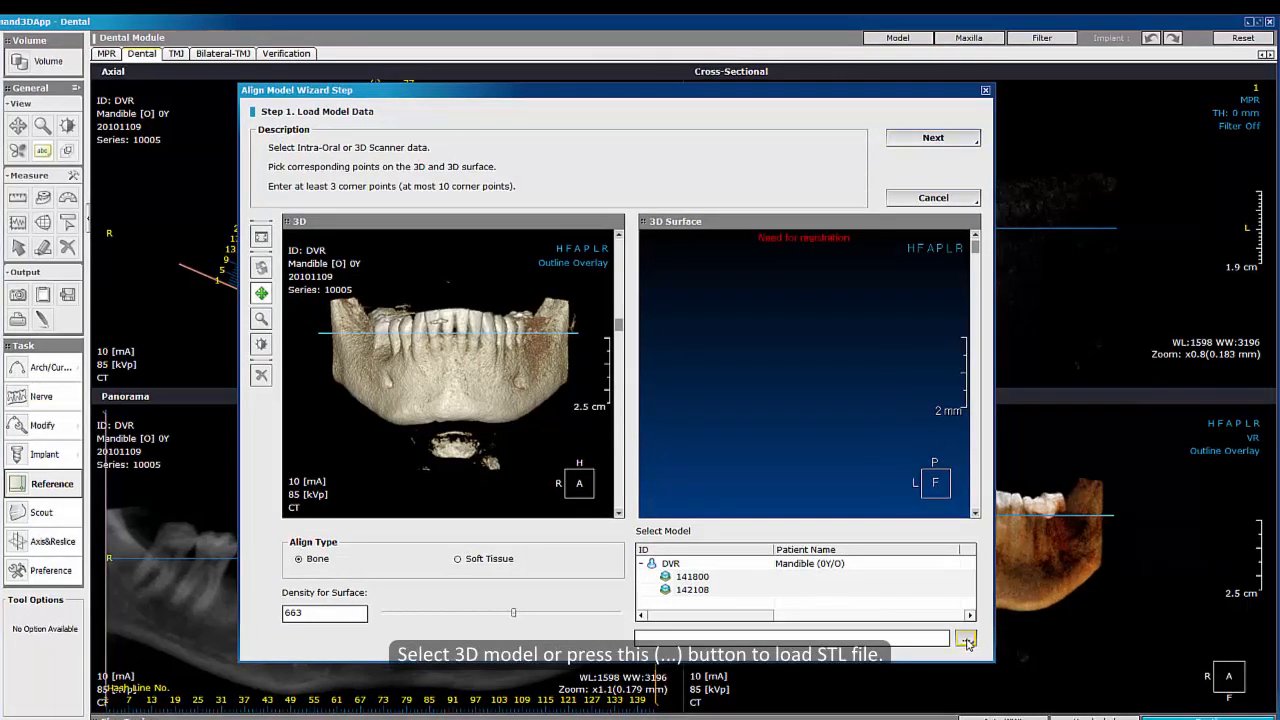
Step: Load scan model 141800 and set the surface density to 845
left_click(722, 577)
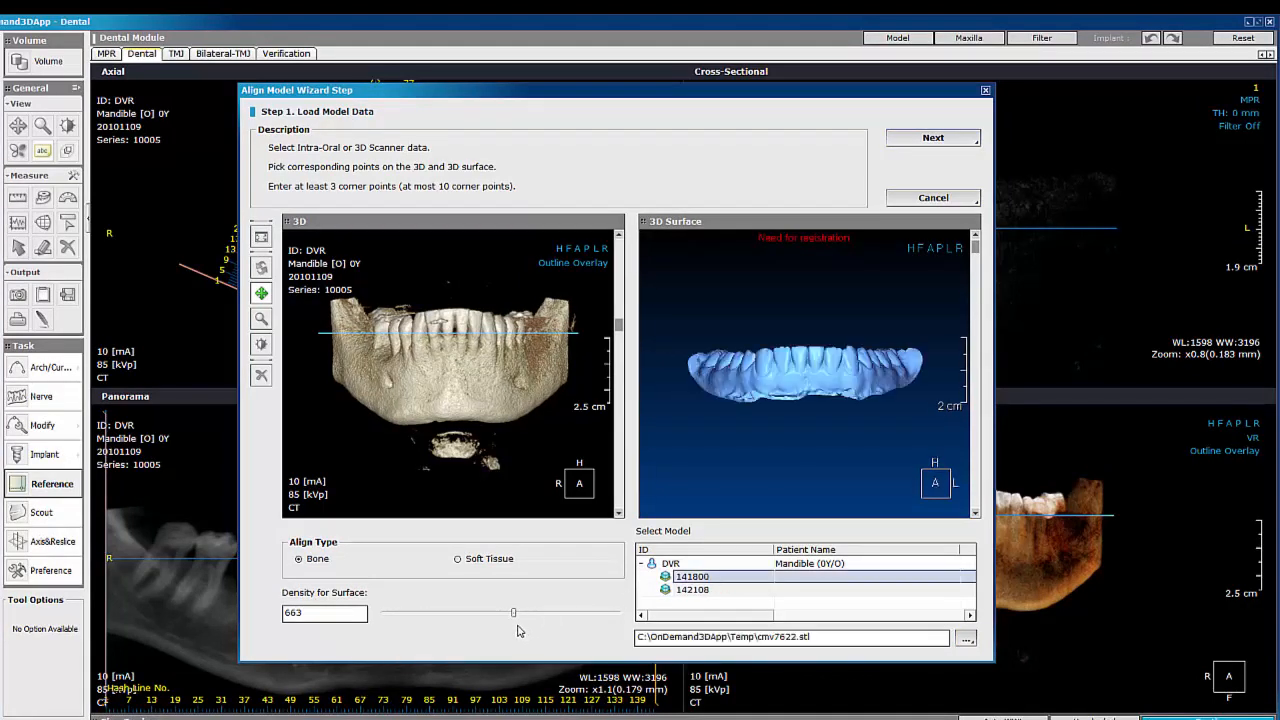
mouse_move(514, 620)
left_mouse_down()
mouse_move(492, 617)
mouse_move(531, 617)
left_mouse_up()
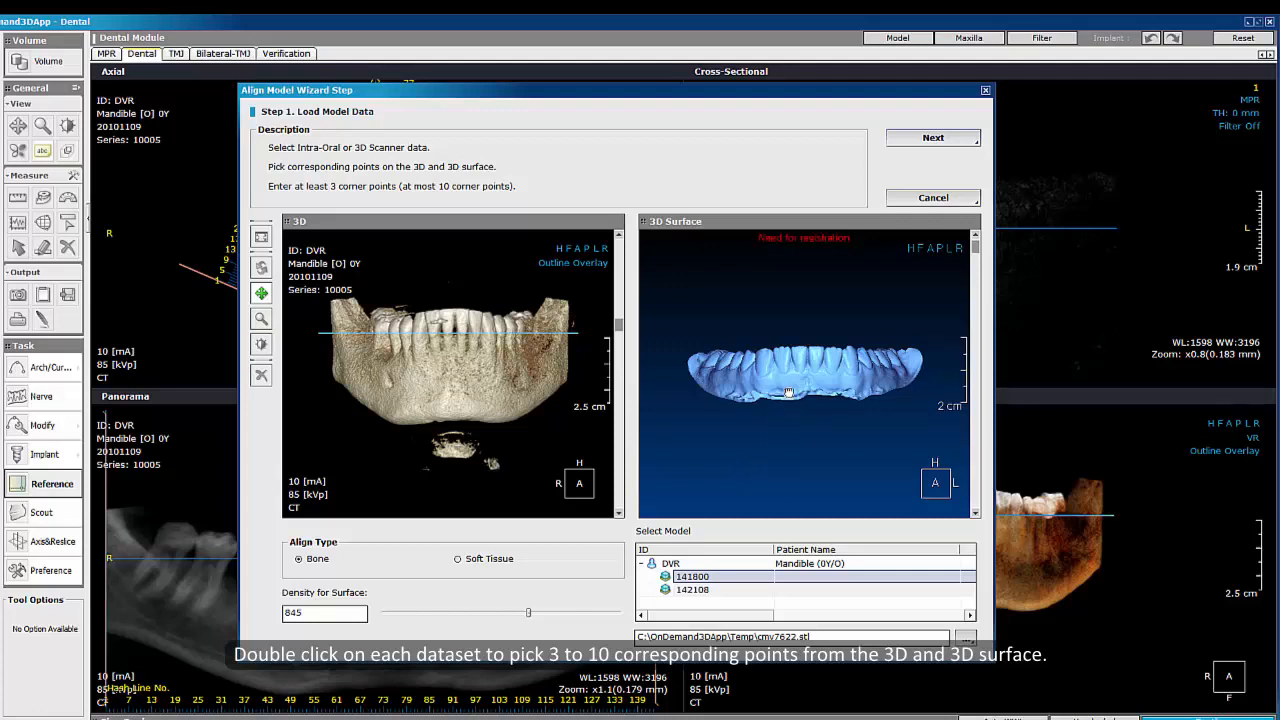
Step: Rotate both views and pick three matching points on the CT 3D and the scanned surface
left_click_drag(797, 376, 795, 408)
left_click_drag(488, 346, 503, 406)
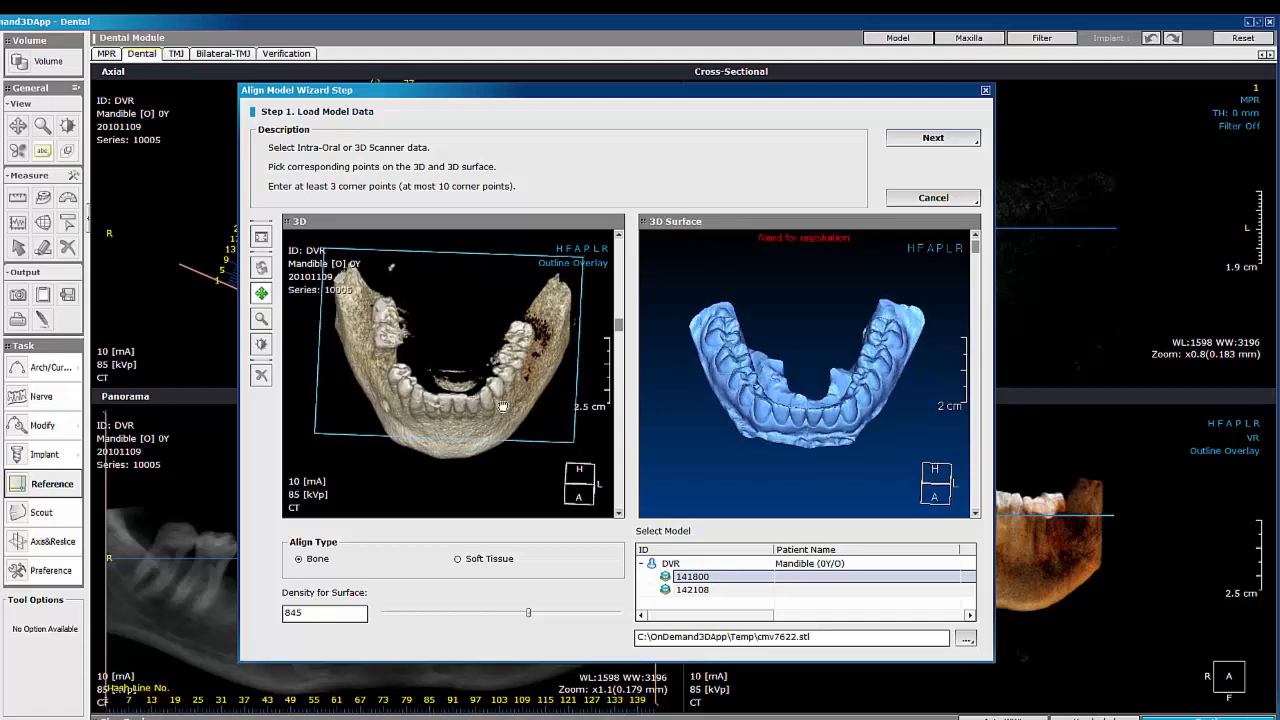
left_click(797, 413)
left_click(497, 377)
left_click(865, 386)
left_click(397, 370)
left_click(738, 374)
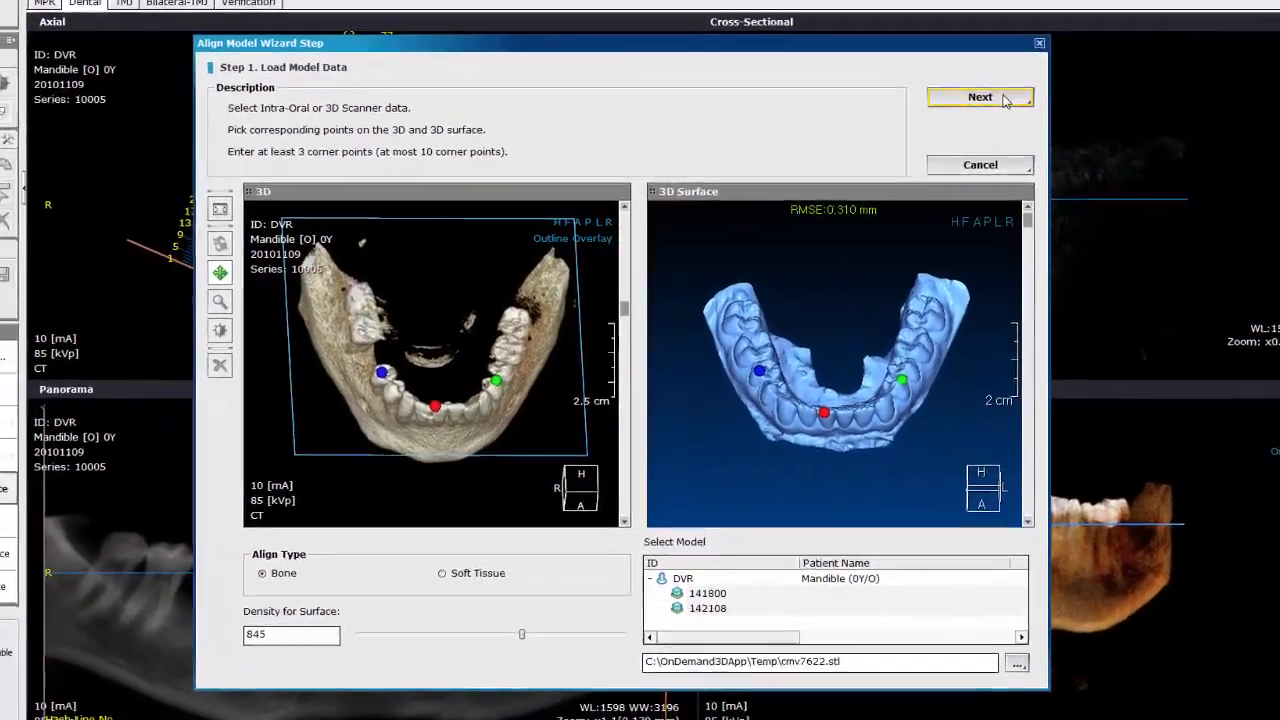
Step: Finish the registration step and scroll through the axial slices to check the model fit
left_click(1004, 99)
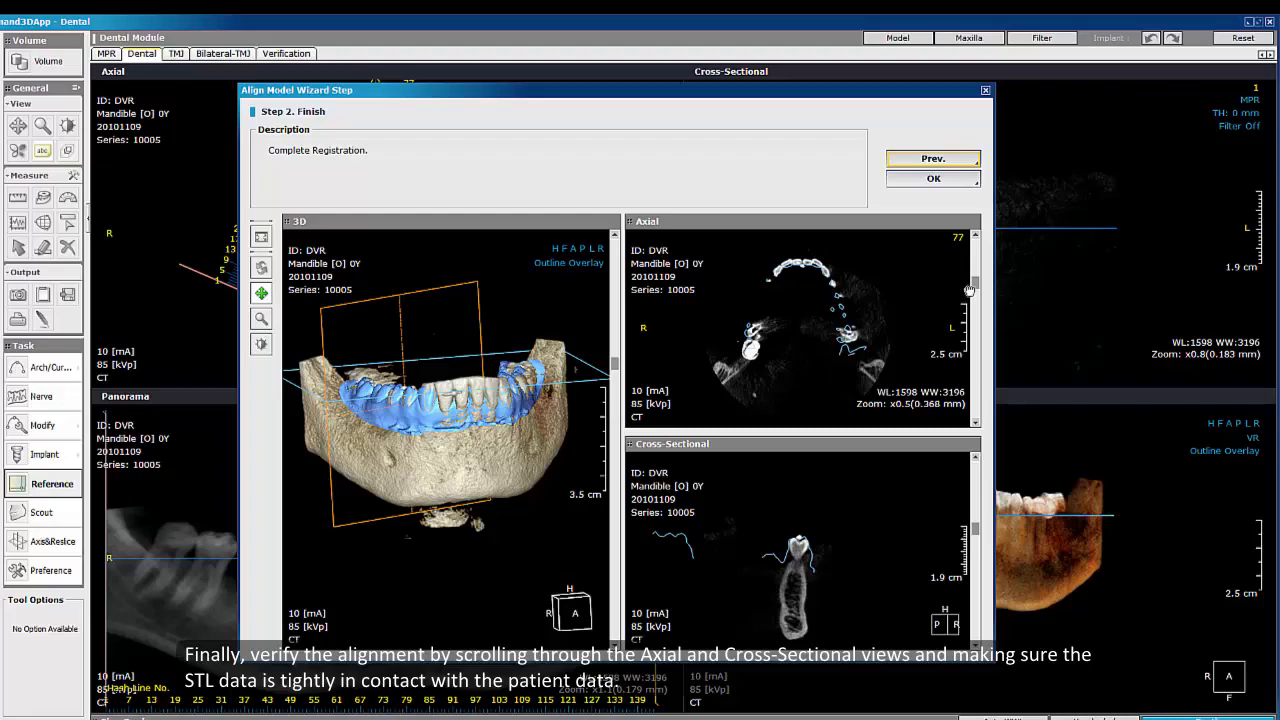
scroll(980, 276, "down", 10)
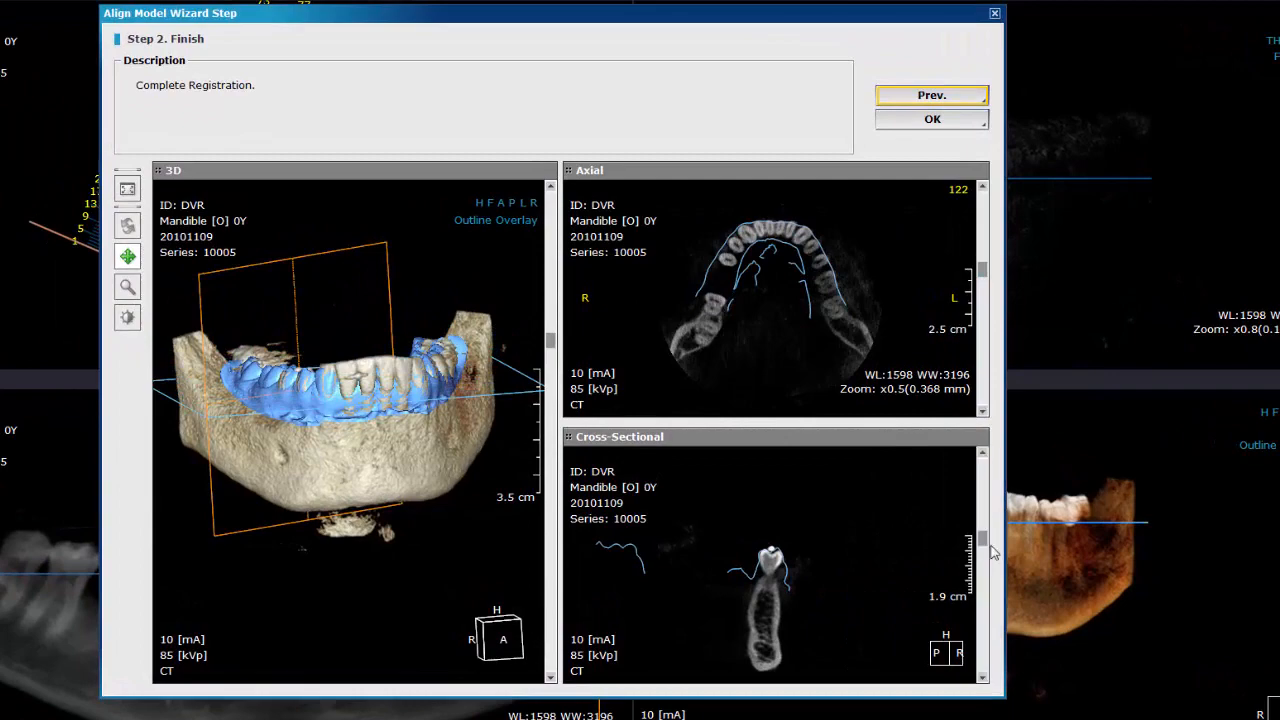
Step: Check the cross-sectional slices and confirm the alignment to merge the scan model with the CT data
left_click_drag(982, 542, 982, 555)
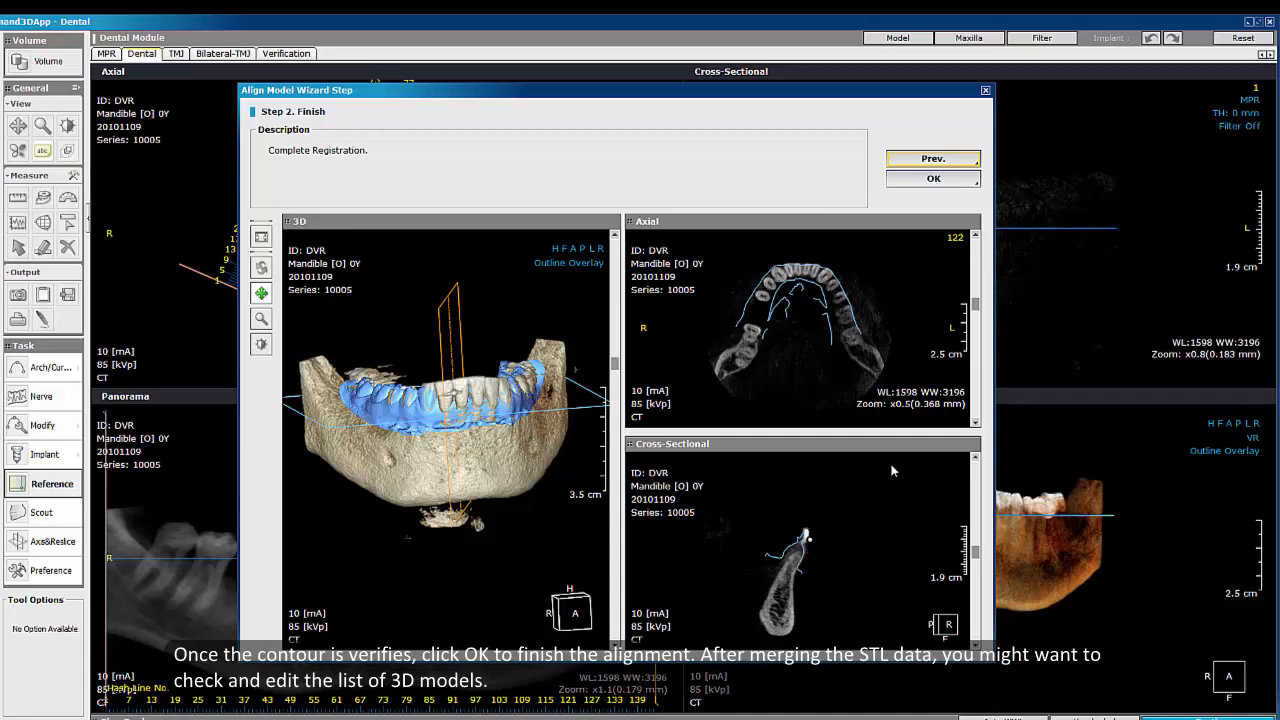
left_click(933, 179)
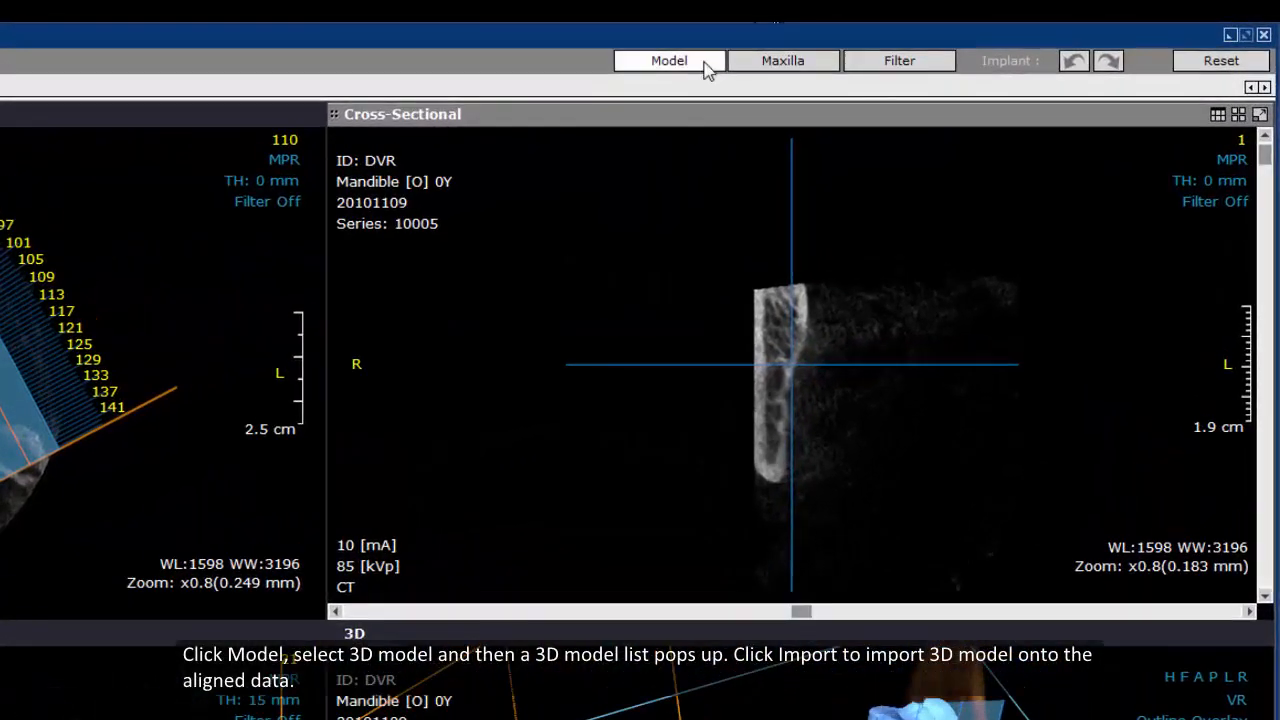
Step: Import the PreparationScan (2)-crown STL file as a 3D model named test onto the patient data
left_click(705, 64)
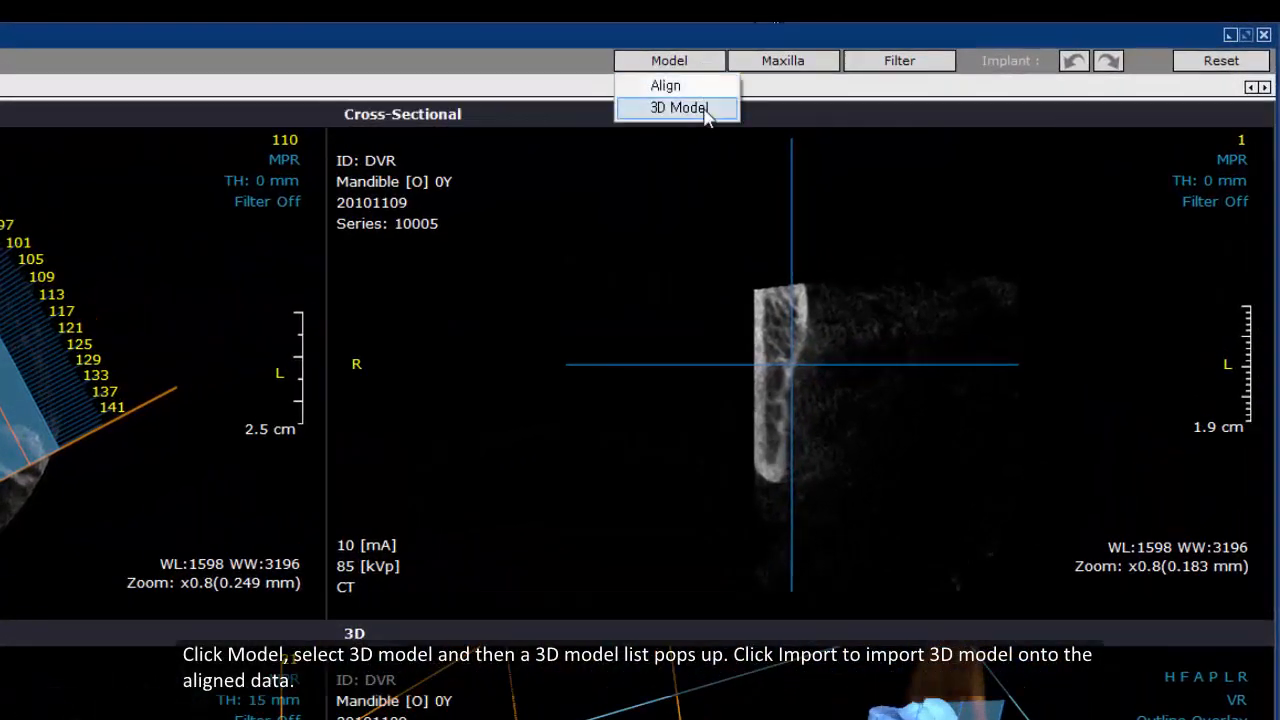
left_click(706, 108)
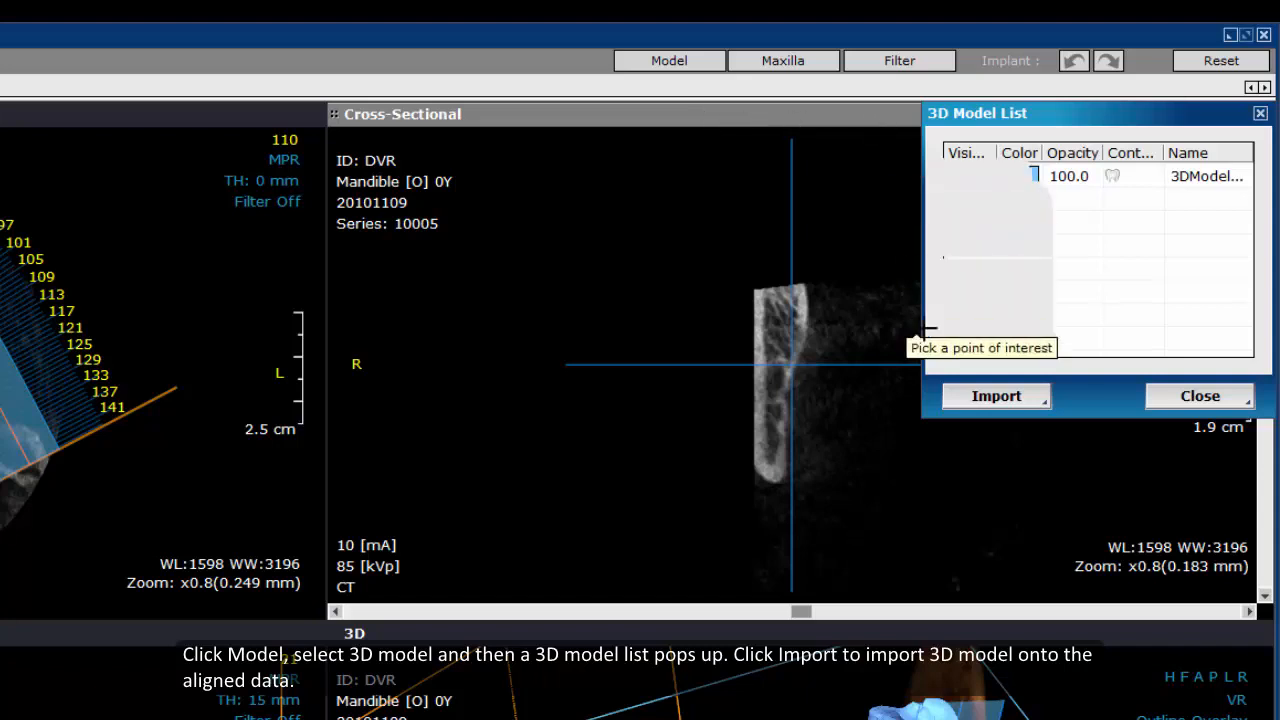
left_click(1005, 396)
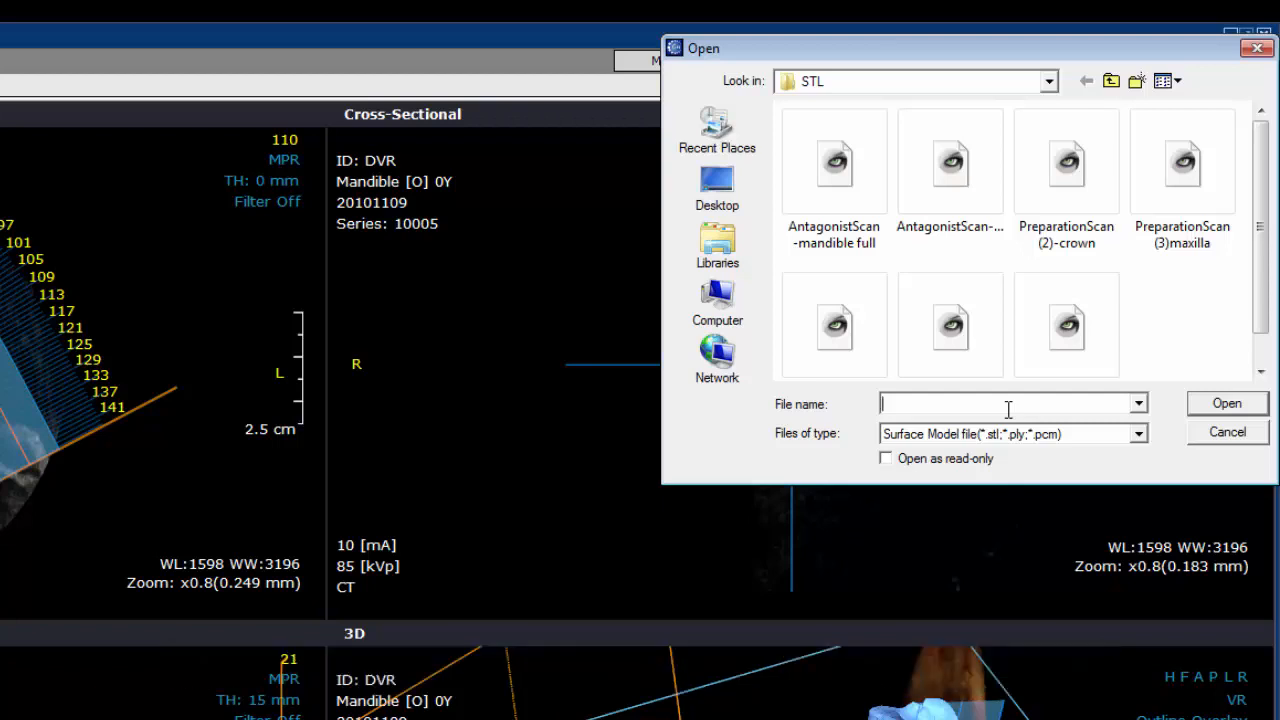
double_click(1075, 229)
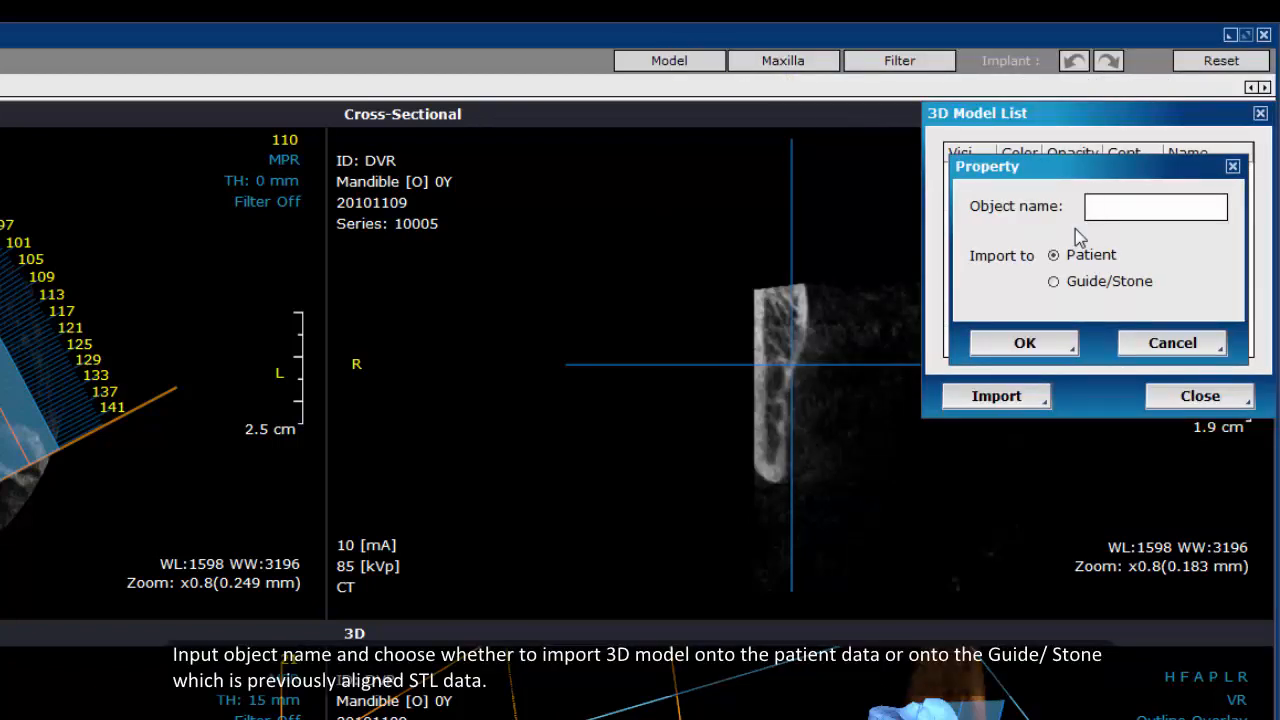
type("test")
left_click(1026, 343)
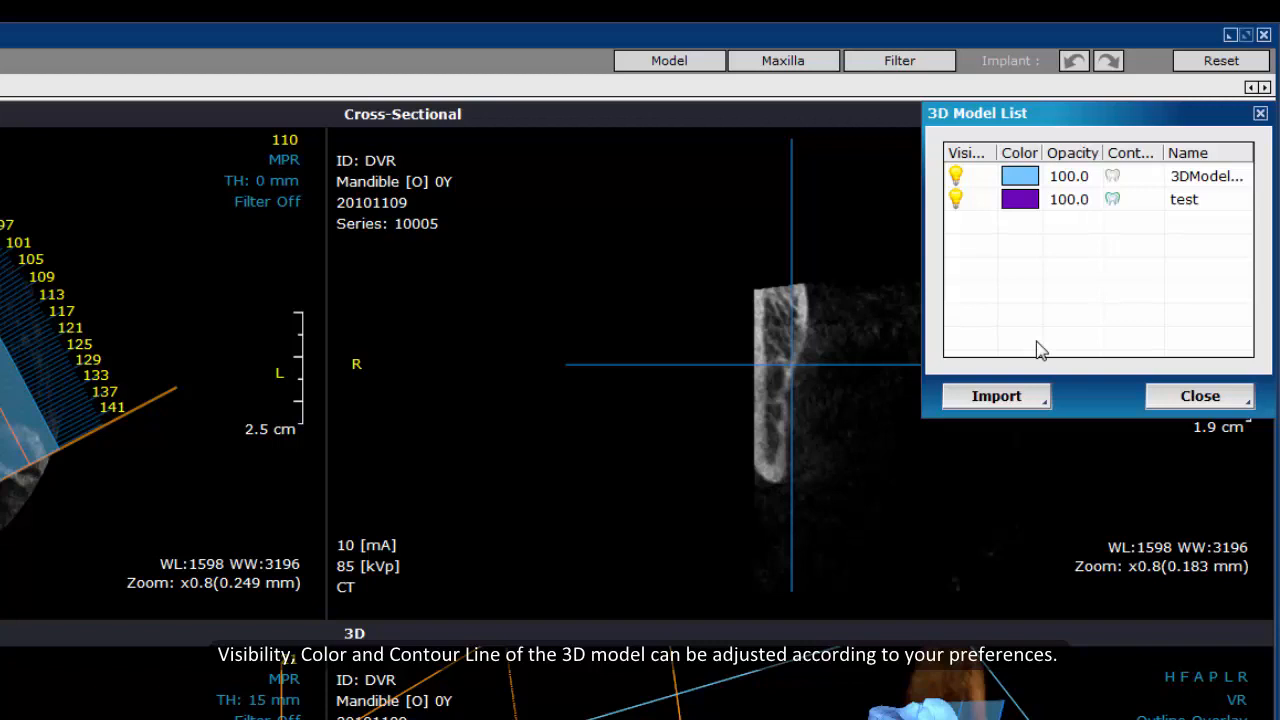
Step: Change the test model's colour to green and close the 3D model list
left_click(1020, 205)
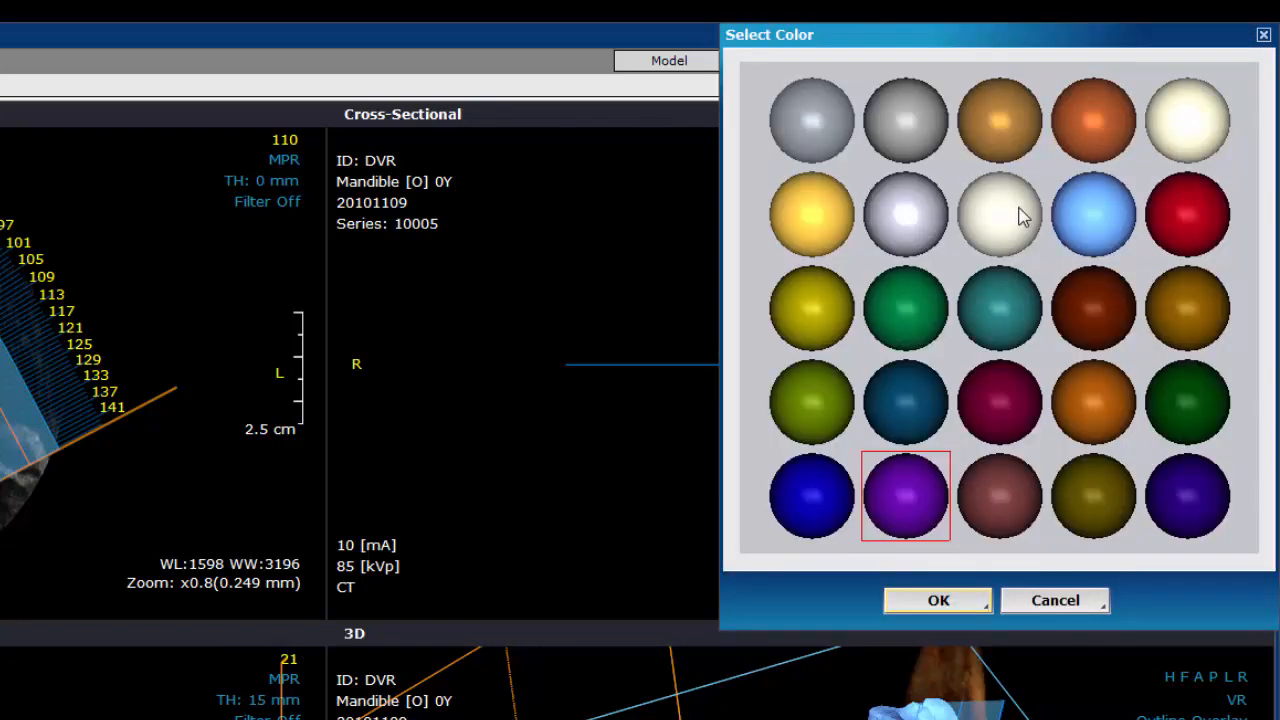
left_click(920, 320)
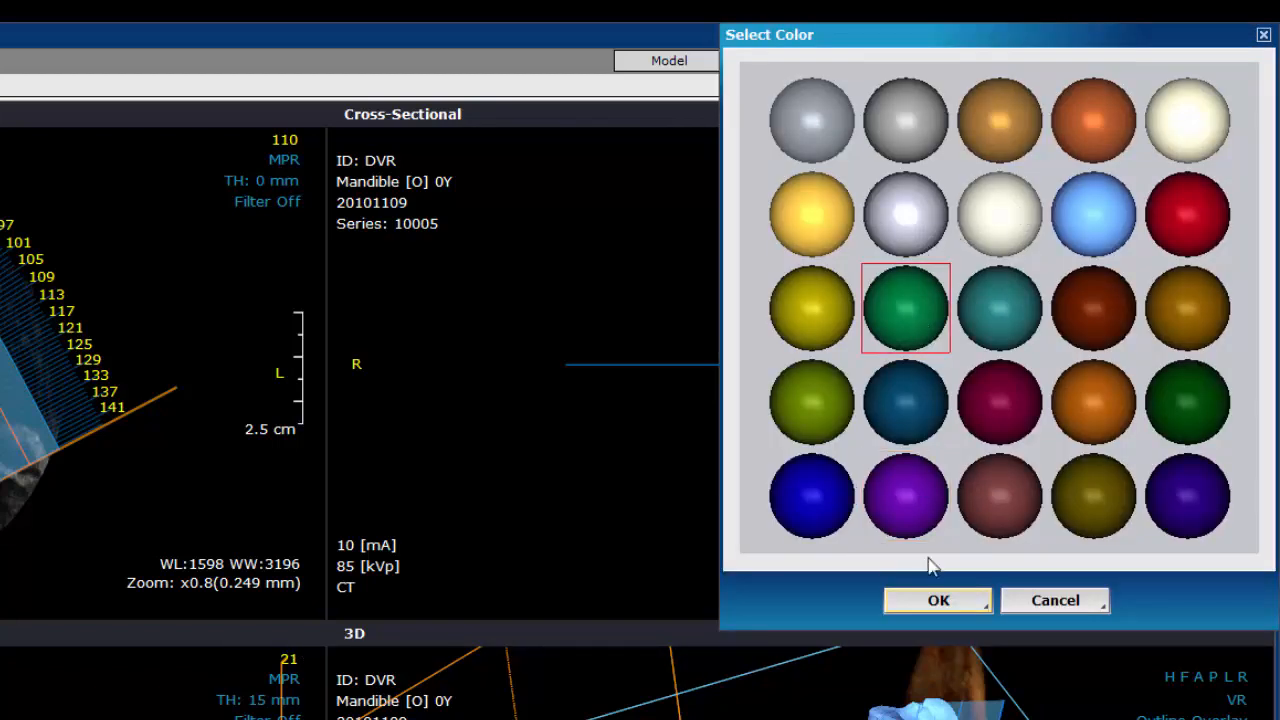
left_click(936, 601)
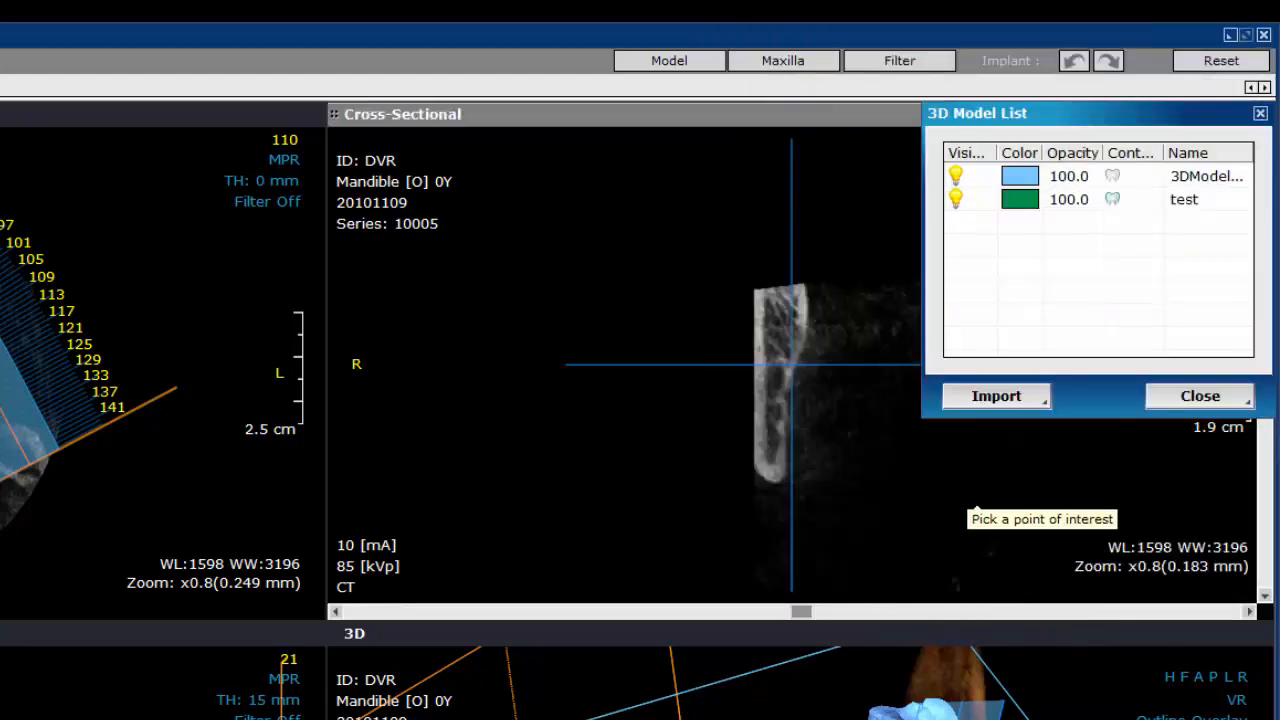
left_click(1176, 399)
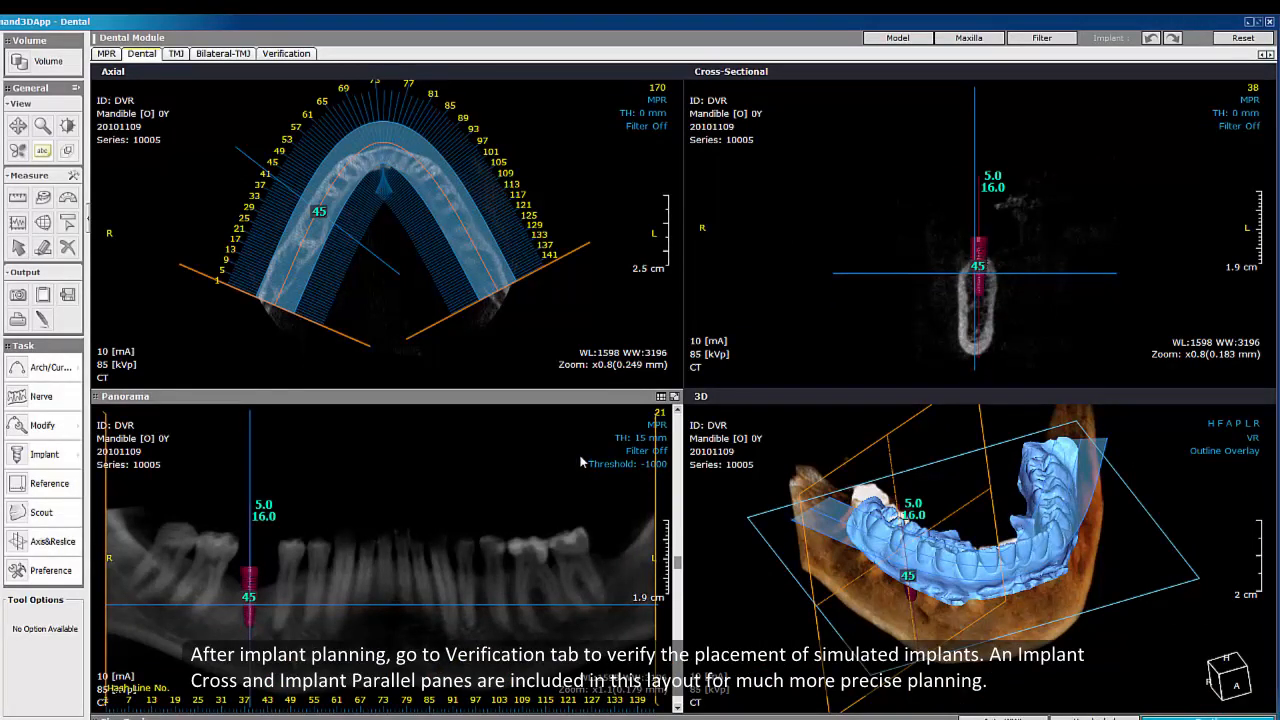
Step: Switch to the Verification layout and turn on implant reorientation for implant 45
left_click(280, 53)
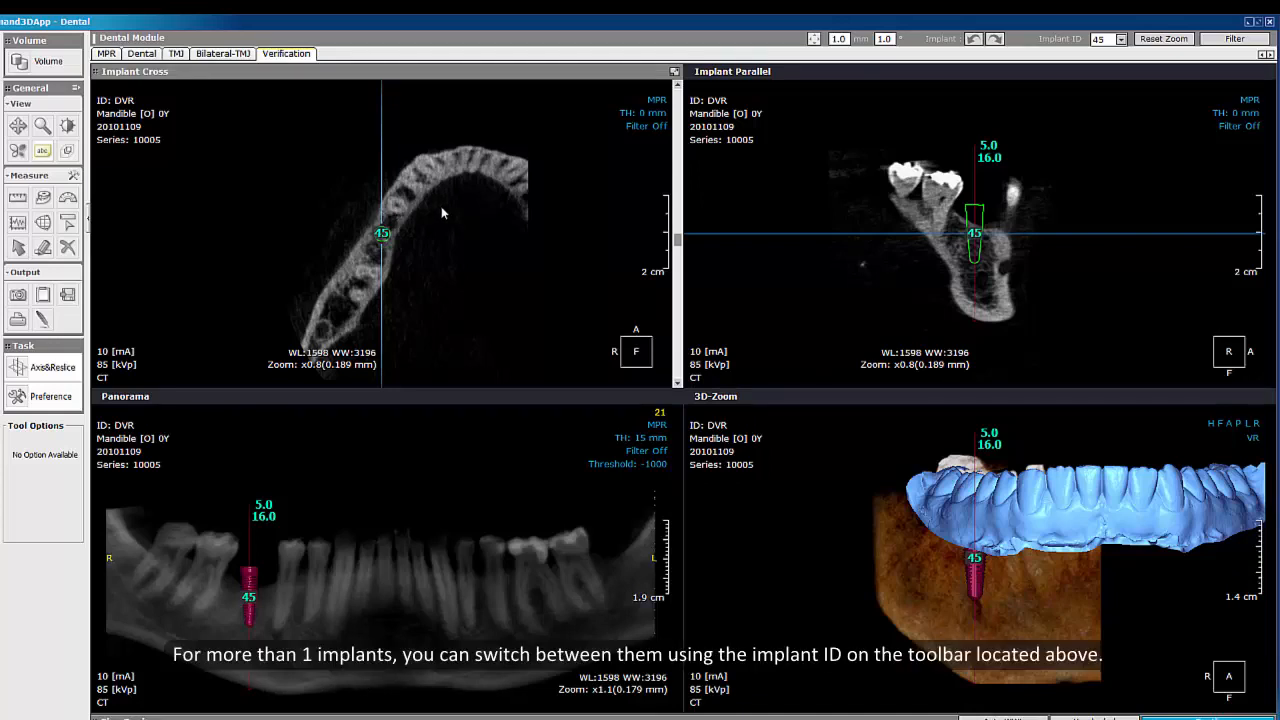
left_click(1120, 40)
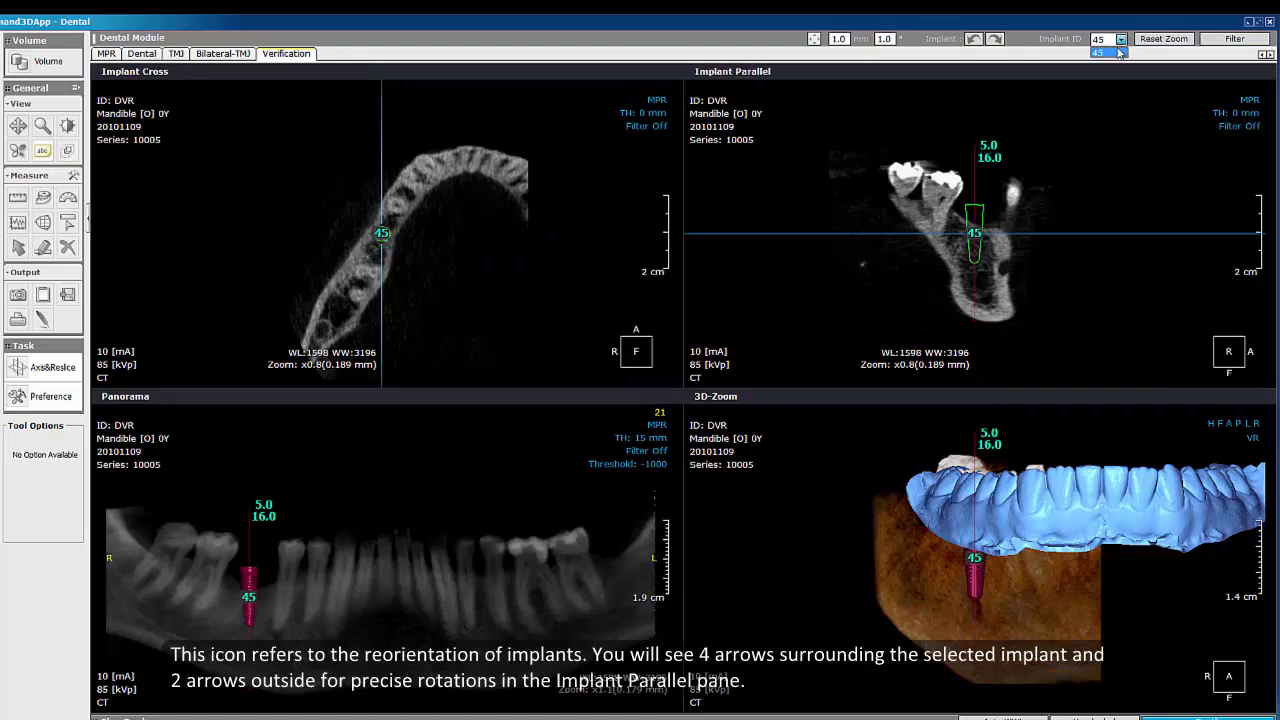
left_click(814, 40)
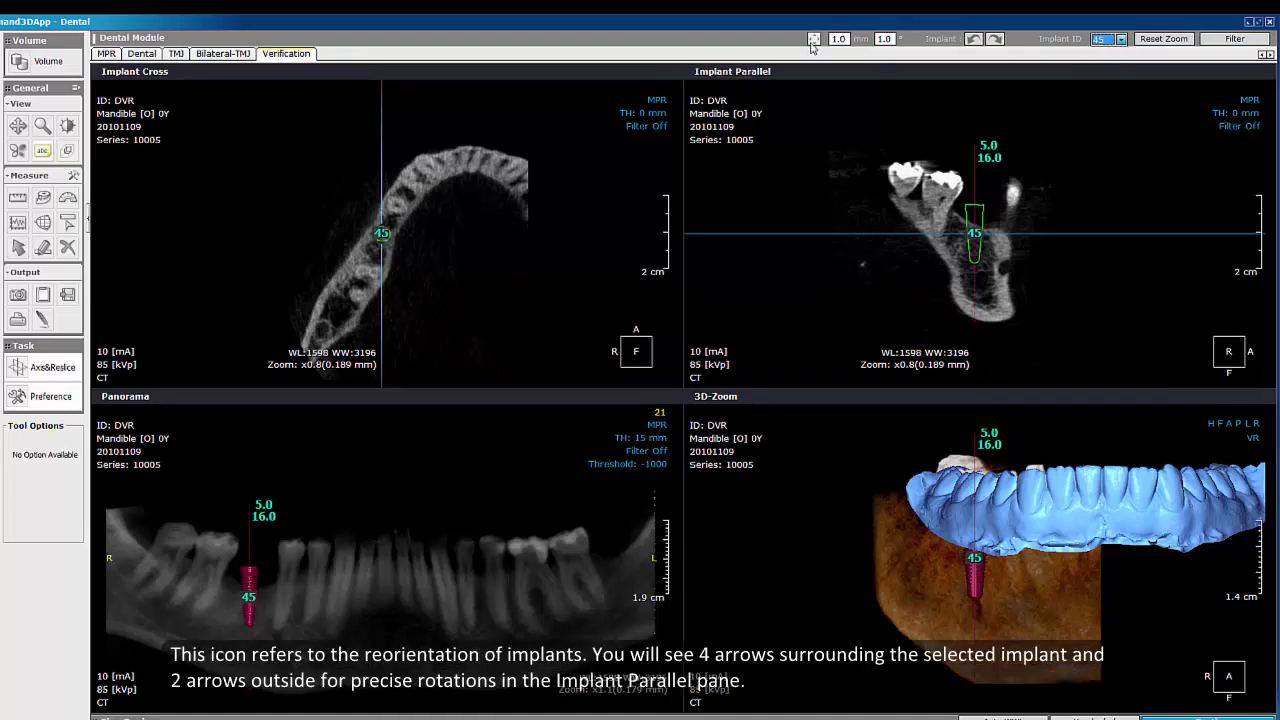
left_click(814, 40)
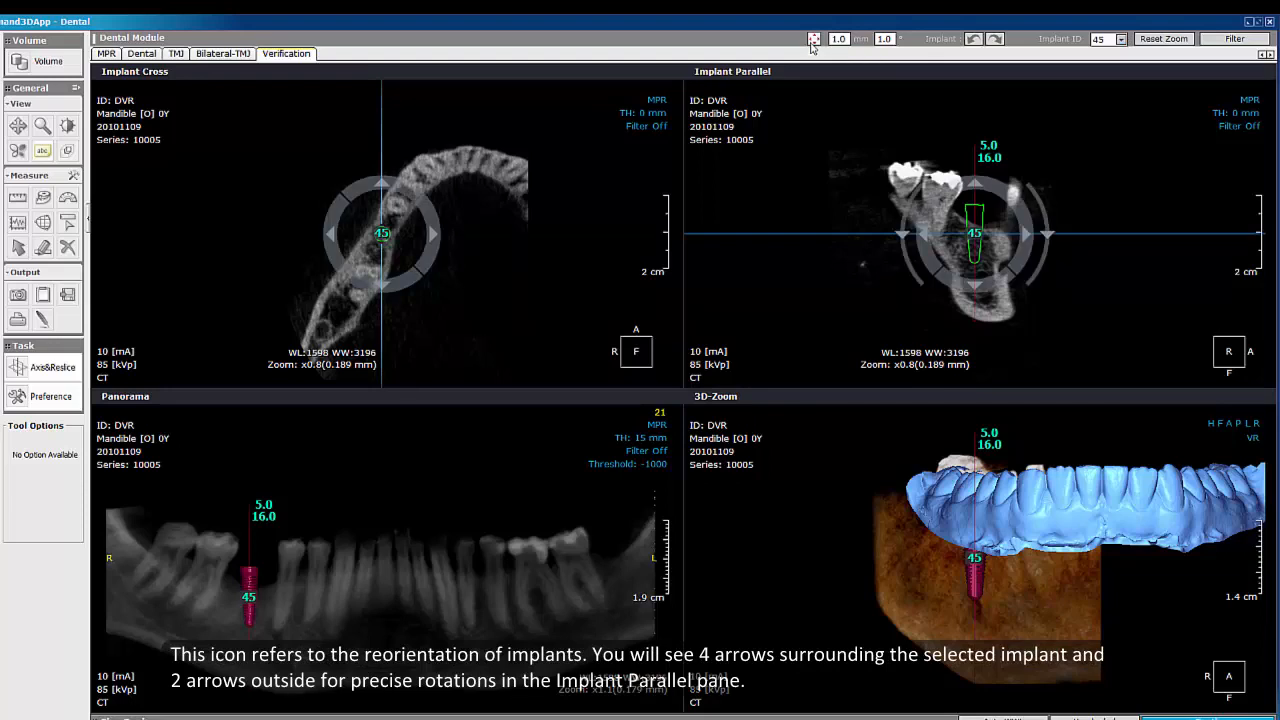